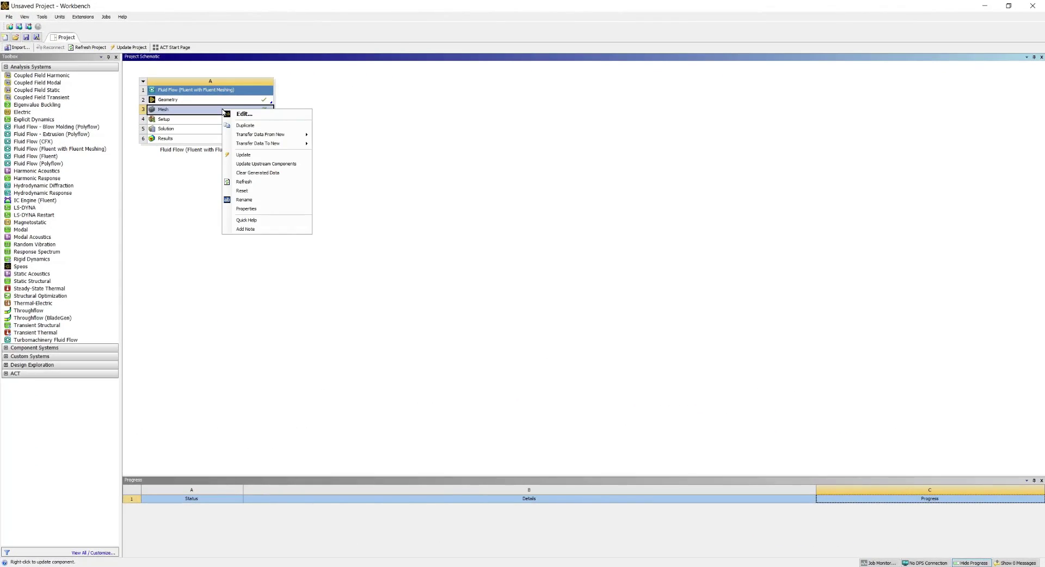
Open the Mesh cell for editing and start Fluent Meshing with Double Precision enabled and 4 meshing processes
click(444, 135)
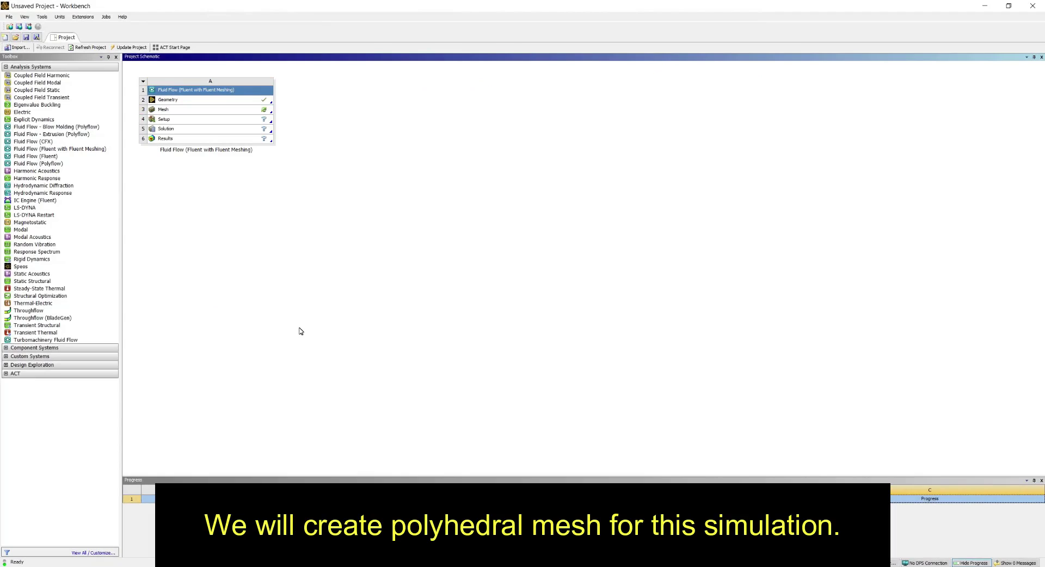
right_click(230, 113)
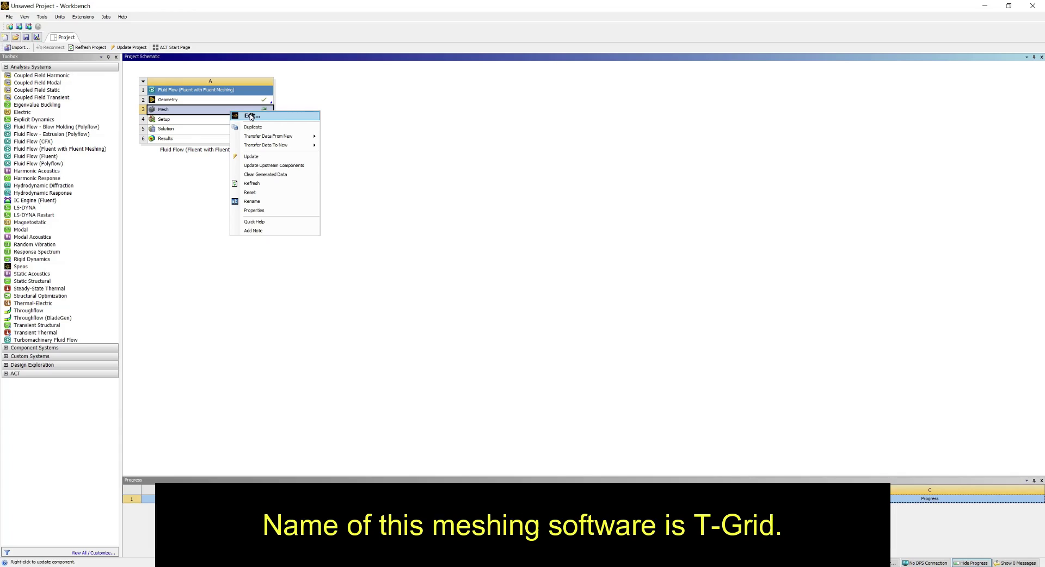
click(251, 116)
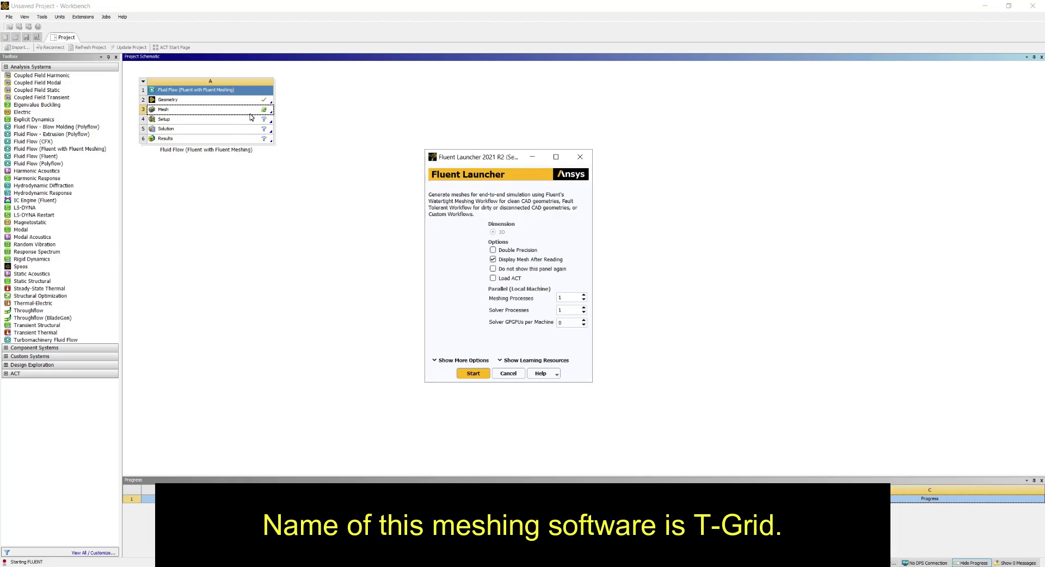
click(493, 250)
click(584, 295)
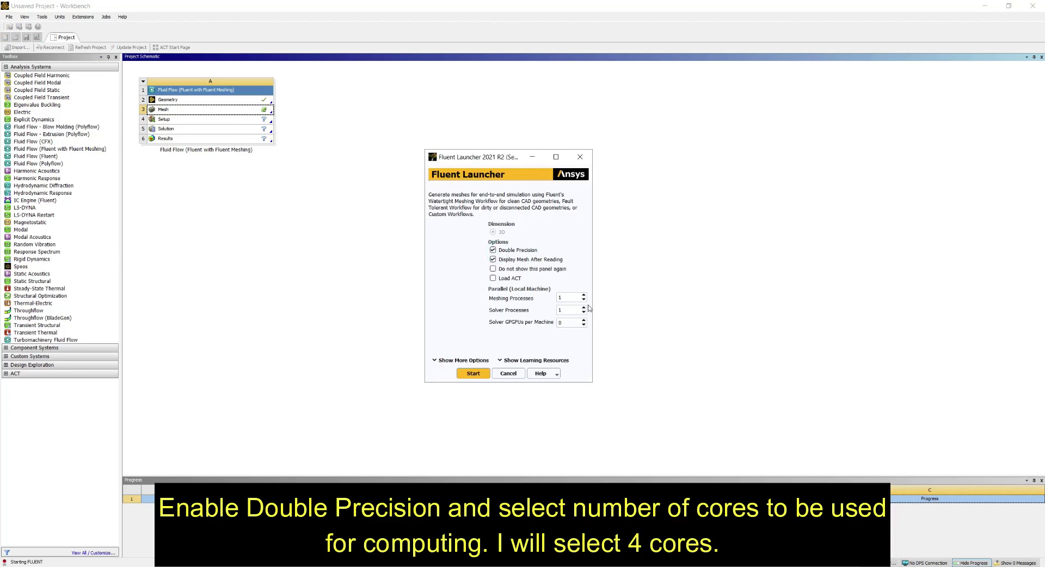
click(570, 296)
click(473, 374)
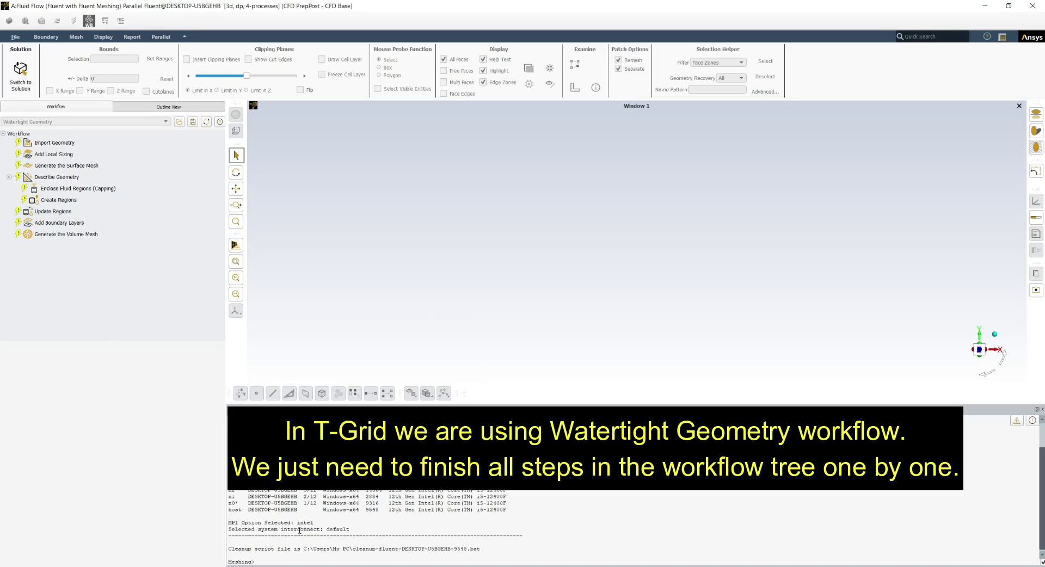
Import the project's CAD geometry into the Watertight Geometry workflow and complete the local sizing task with the option "no"
click(80, 147)
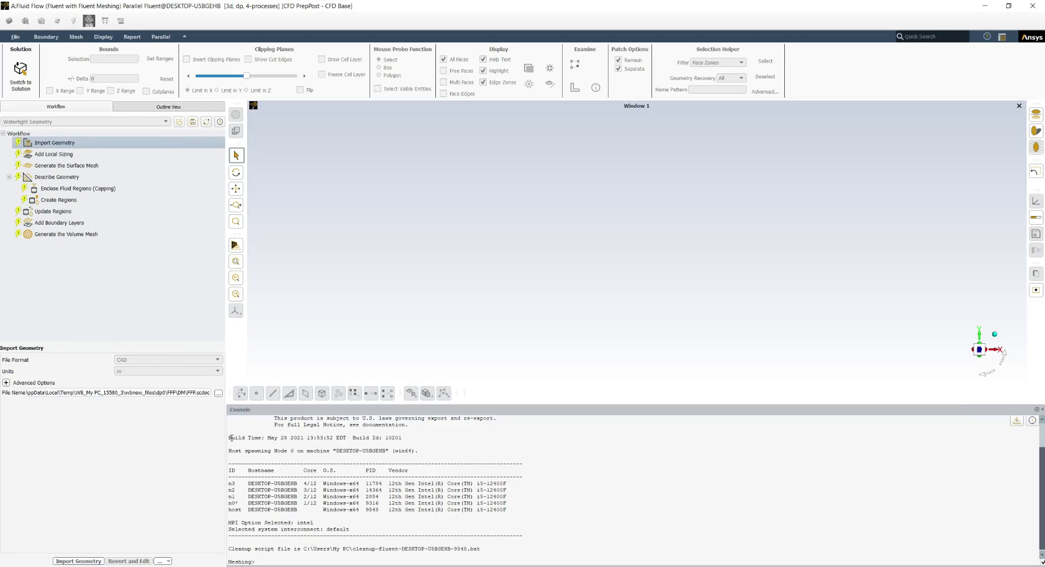
click(78, 561)
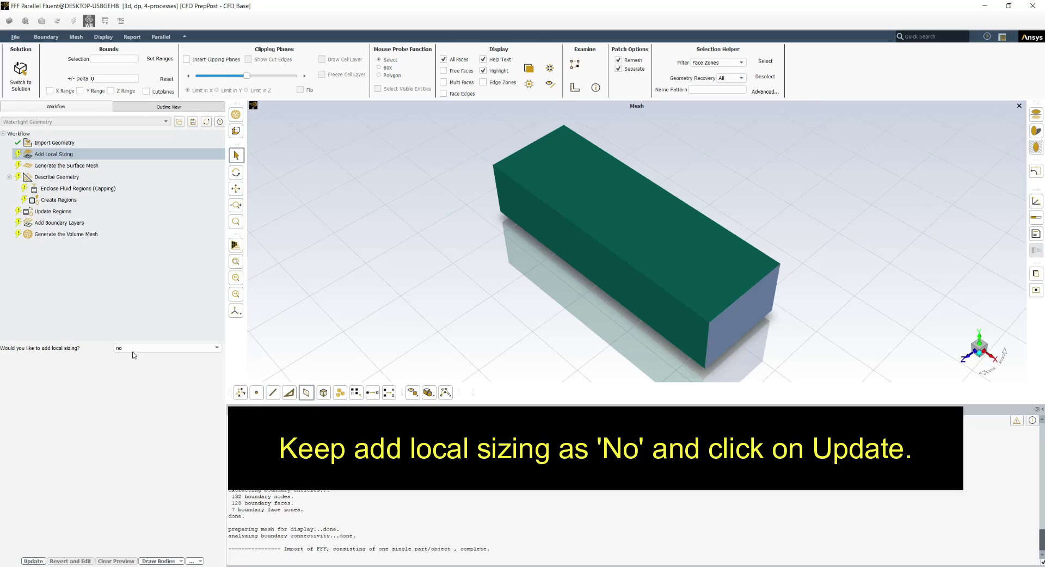
click(40, 562)
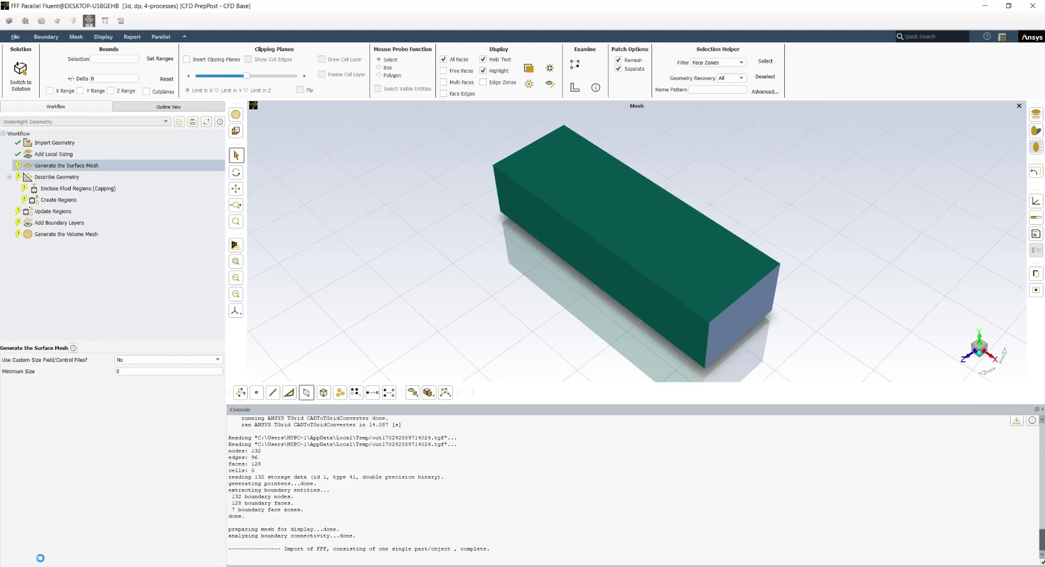
Turn off the reflections and the ground grid in the graphics display of the enclosure
middle_drag(475, 306, 435, 213)
middle_drag(412, 269, 530, 261)
drag(457, 284, 577, 371)
middle_drag(575, 371, 463, 310)
click(1036, 110)
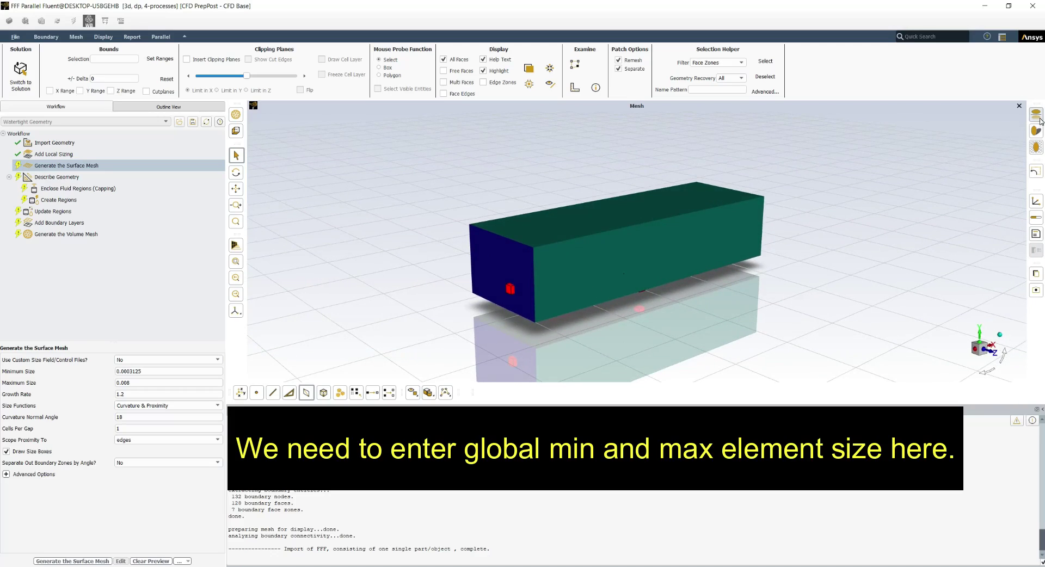
click(1036, 148)
scroll(507, 316, up, 3)
scroll(551, 274, down, 3)
scroll(641, 216, up, 4)
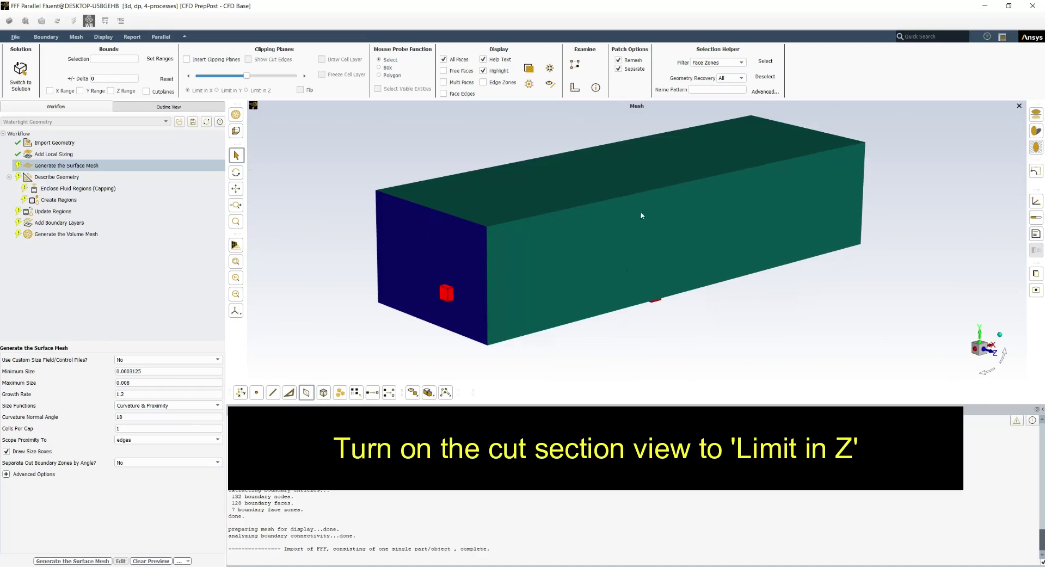
Insert a clipping plane limited in Z to expose the heat sink inside the enclosure
click(187, 60)
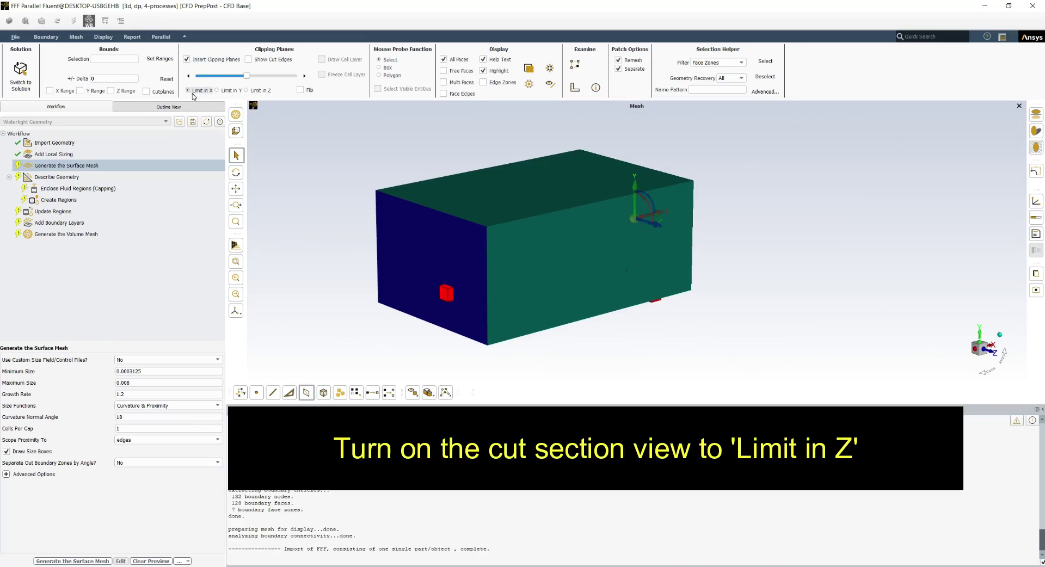
click(236, 91)
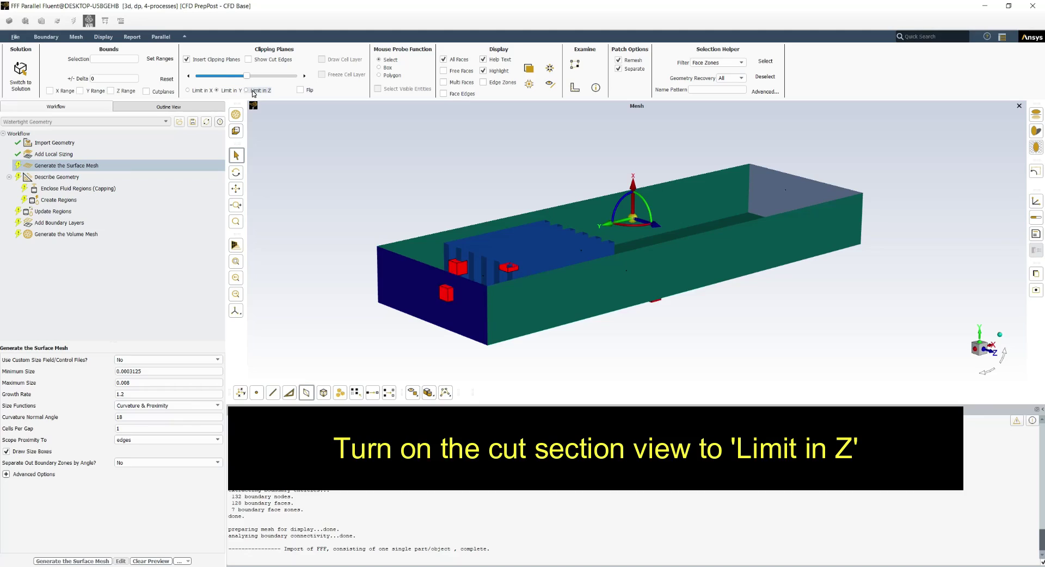
click(251, 91)
scroll(588, 370, up, 2)
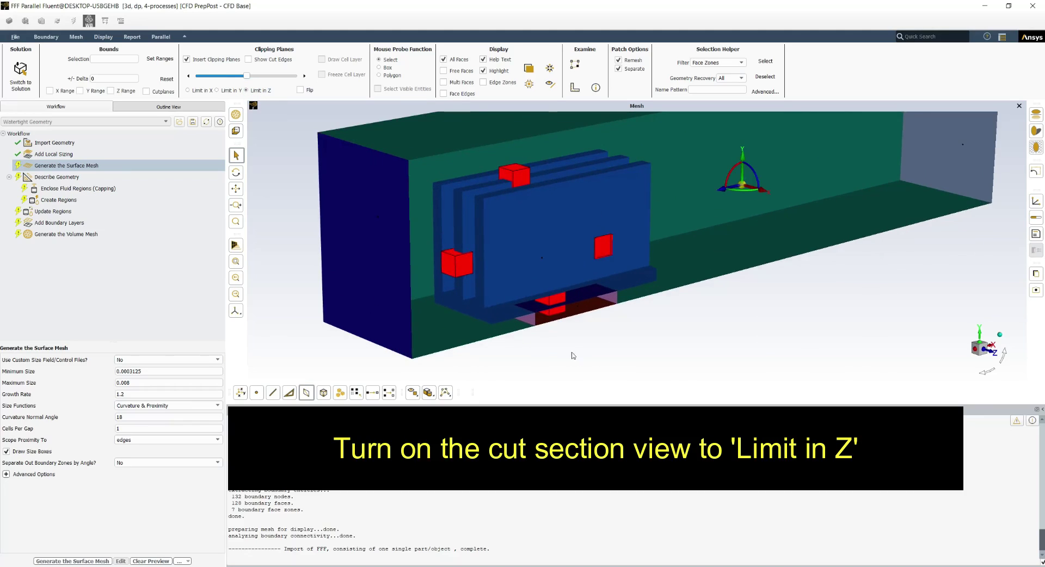
Set the minimum surface mesh size to 0.001 m and check its size boxes against the heat sink fins
click(151, 372)
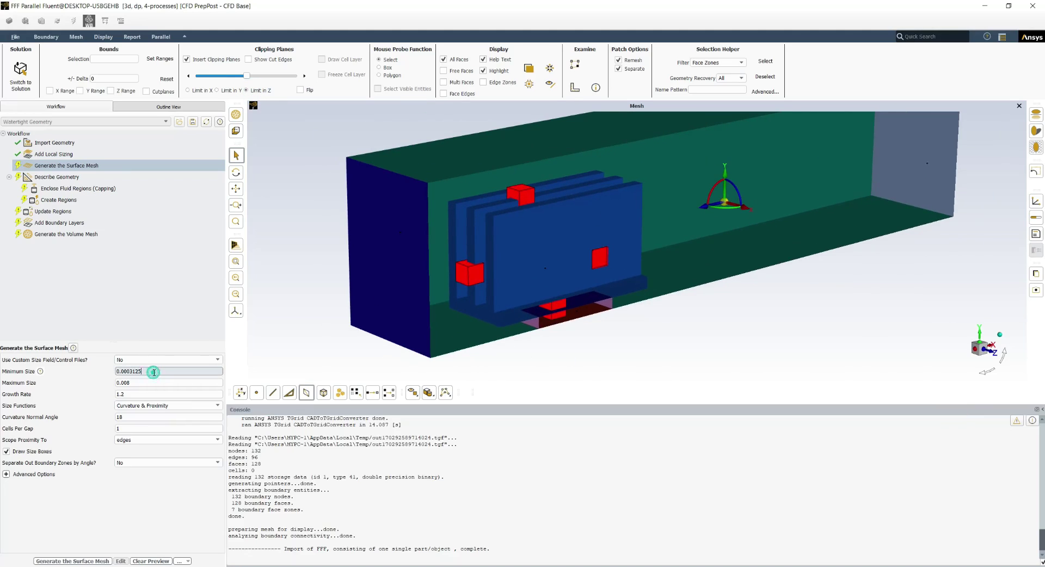
scroll(474, 267, up, 6)
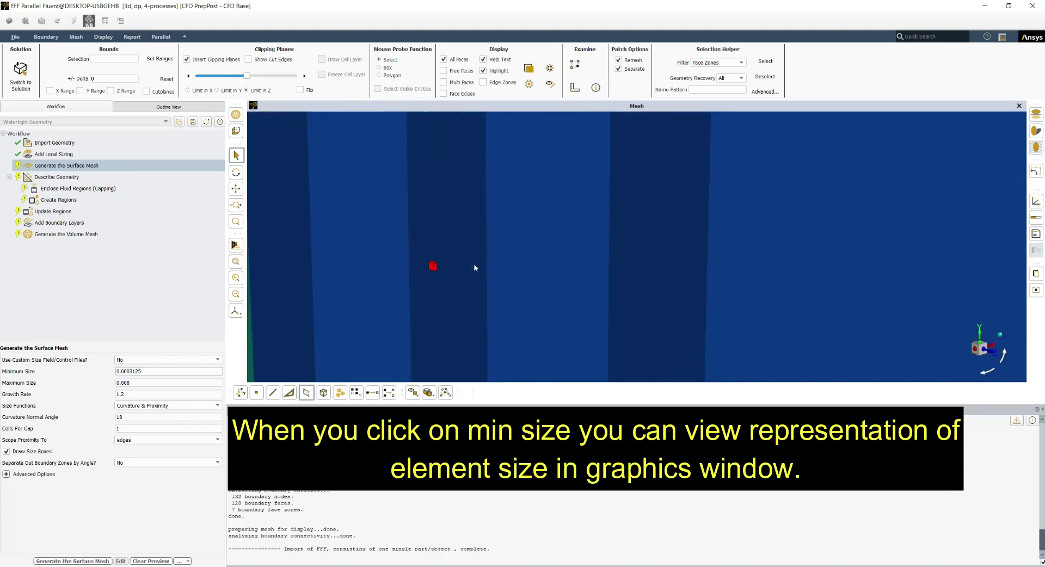
scroll(445, 273, down, 6)
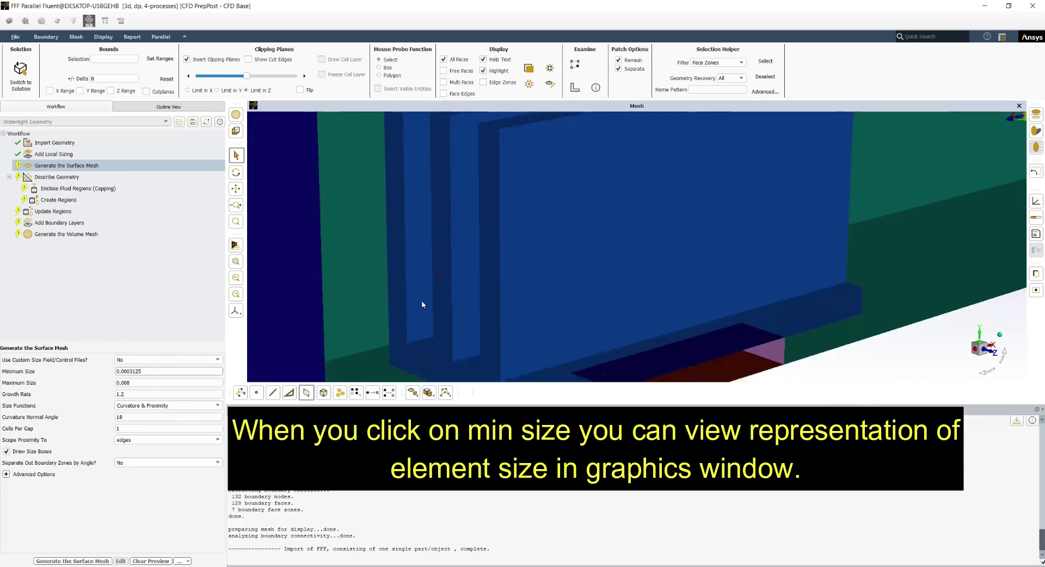
scroll(433, 272, down, 2)
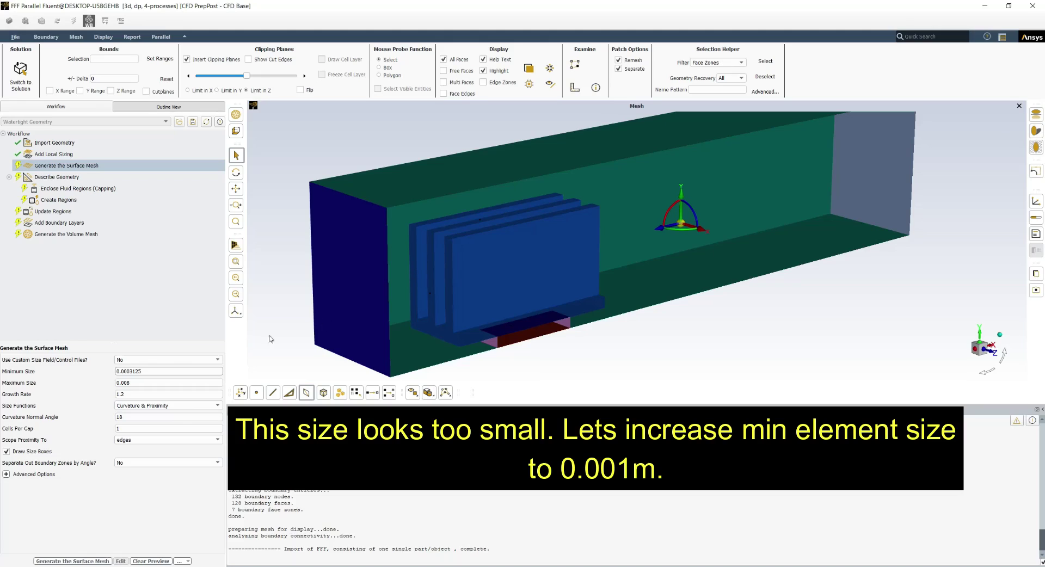
drag(155, 371, 126, 371)
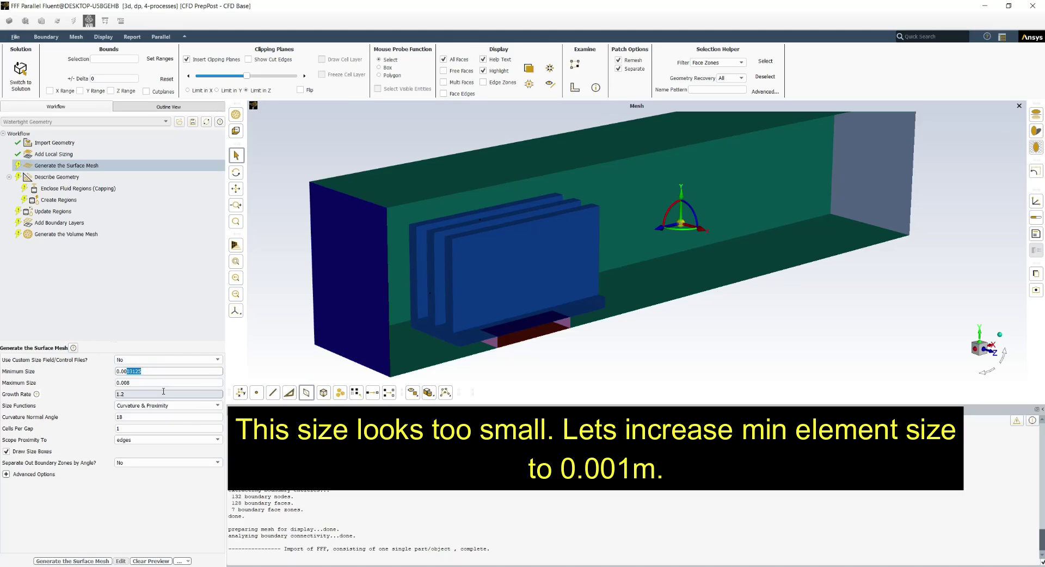
text(1)
click(303, 324)
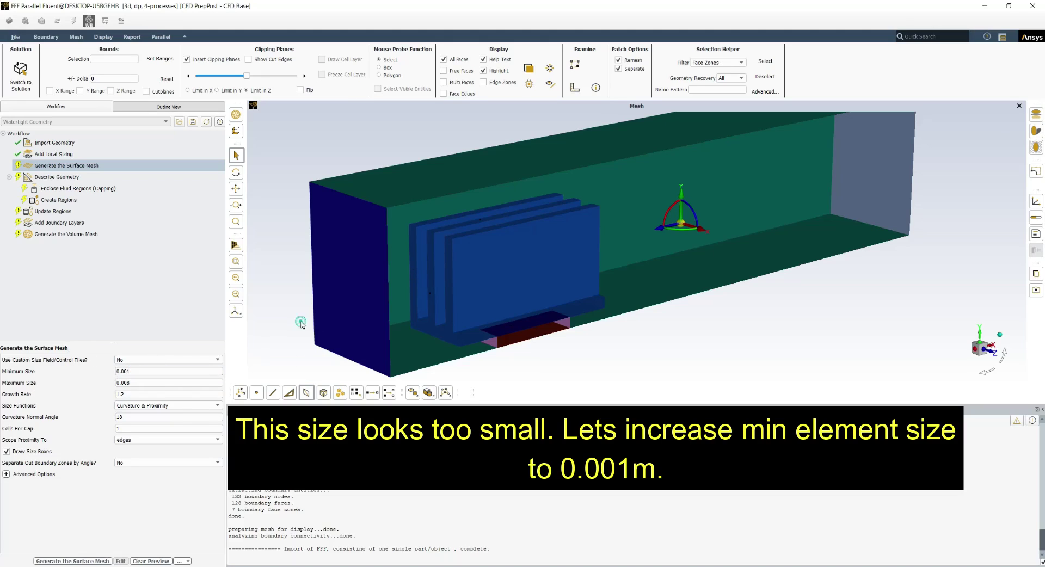
scroll(473, 227, up, 3)
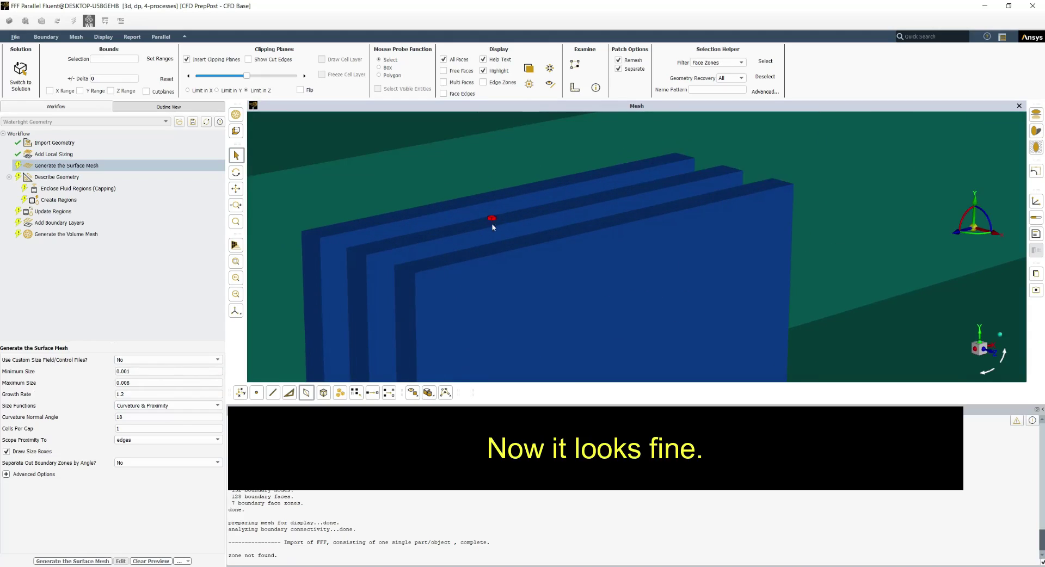
scroll(501, 233, down, 2)
scroll(459, 266, up, 1)
scroll(459, 266, down, 2)
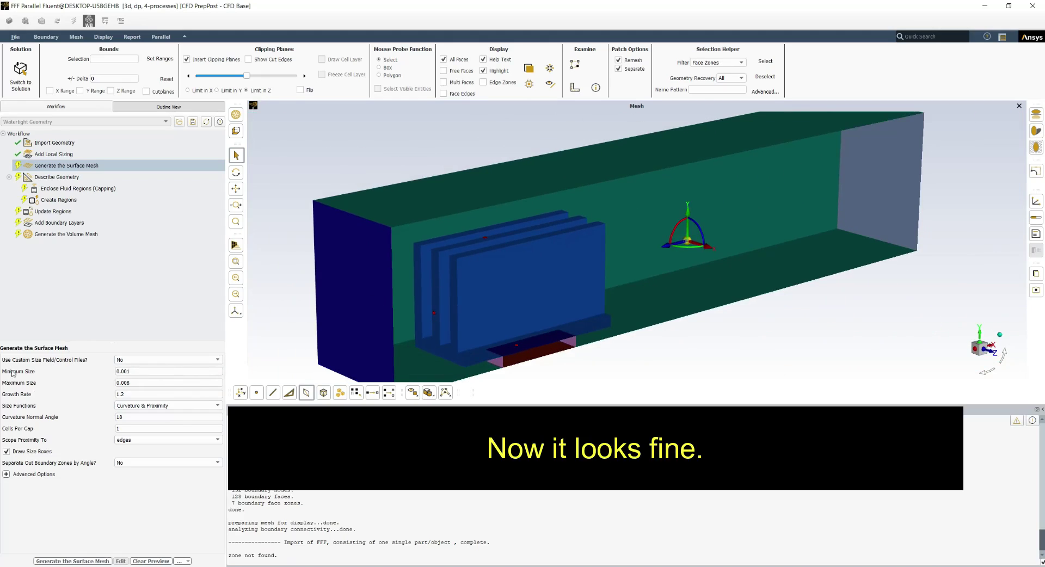
Set the maximum surface mesh size to 0.004 m and generate the surface mesh
click(146, 383)
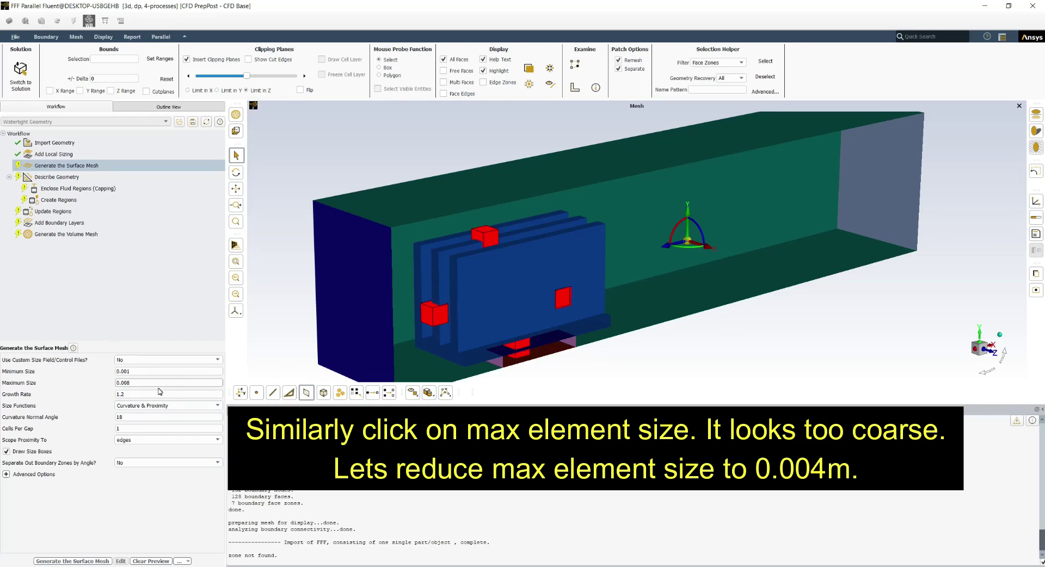
key(BackSpace)
text(4)
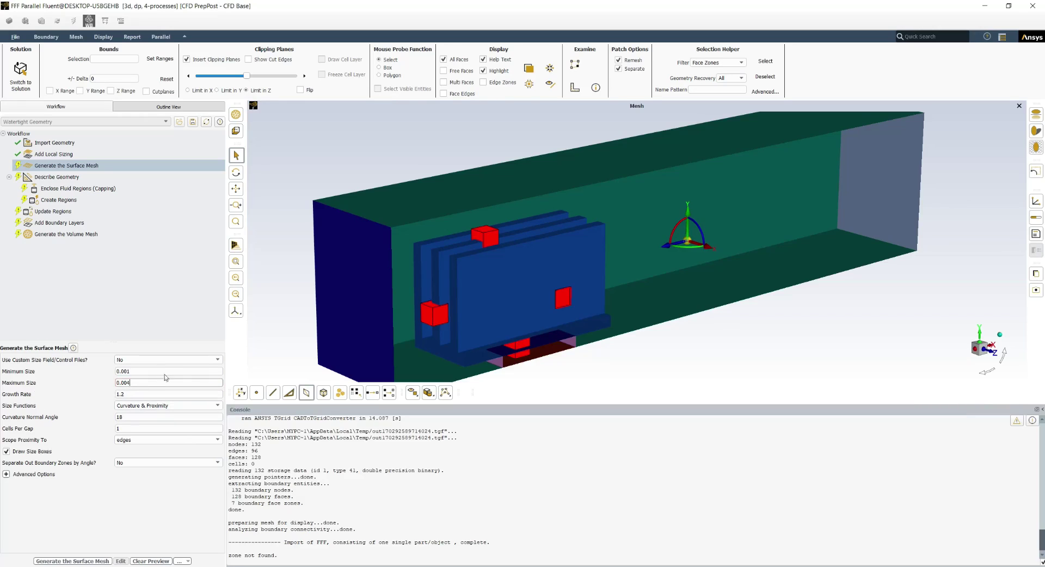
click(273, 289)
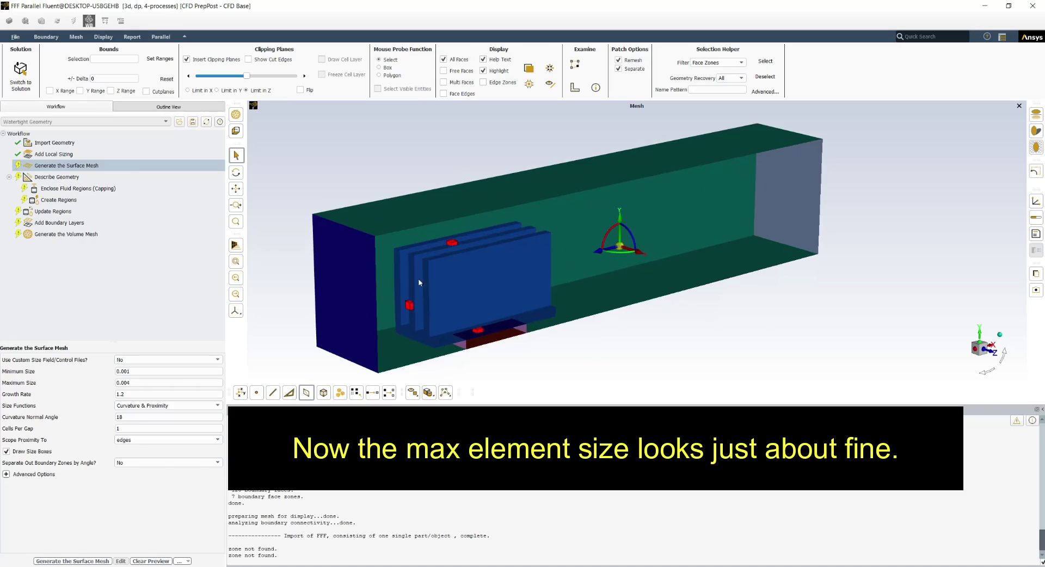
scroll(419, 280, up, 3)
scroll(433, 257, down, 5)
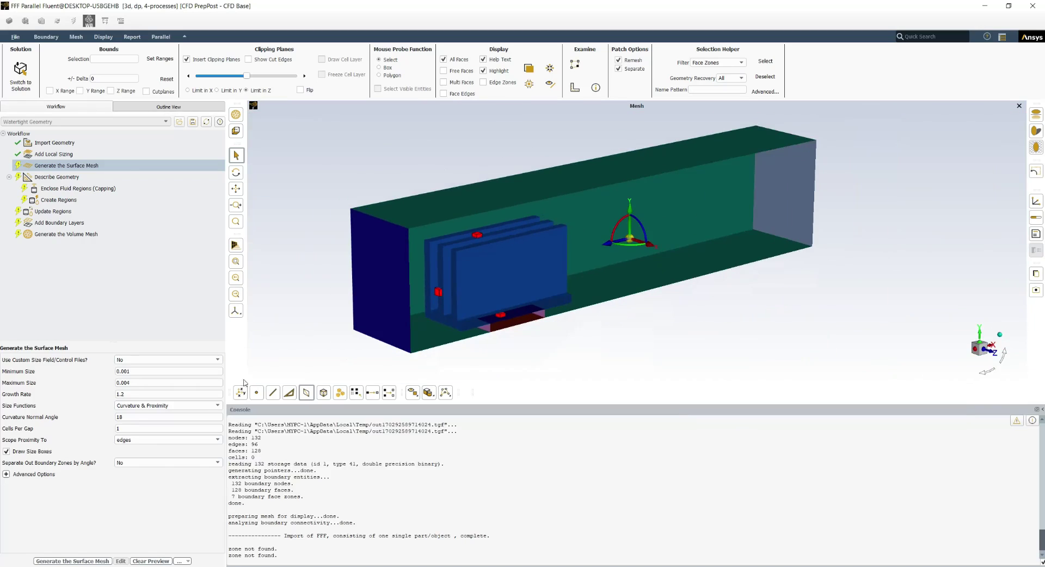
click(62, 561)
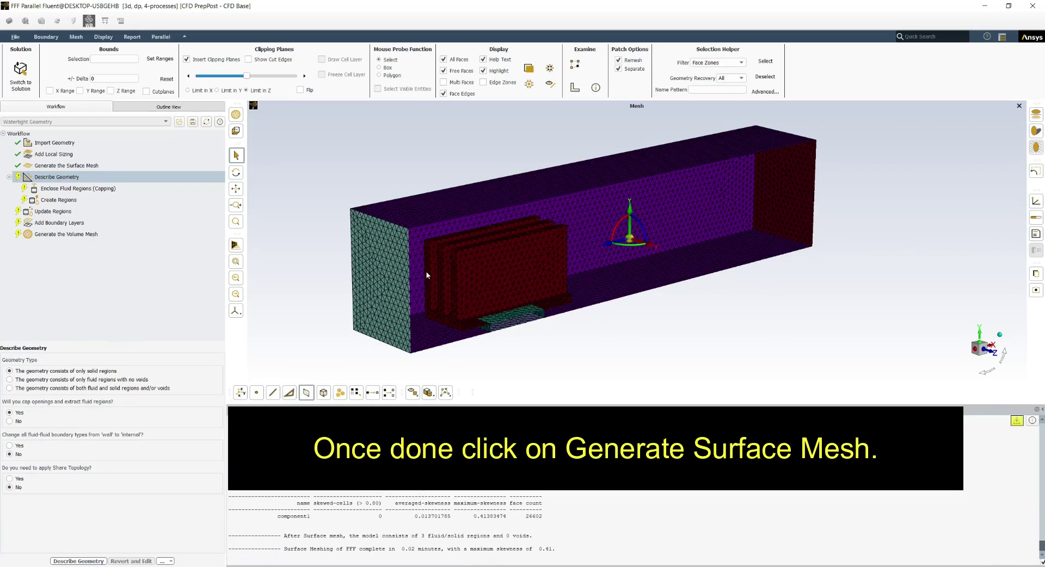
Examine the surface mesh across the fin thickness and the reported face count and maximum skewness
scroll(454, 258, up, 3)
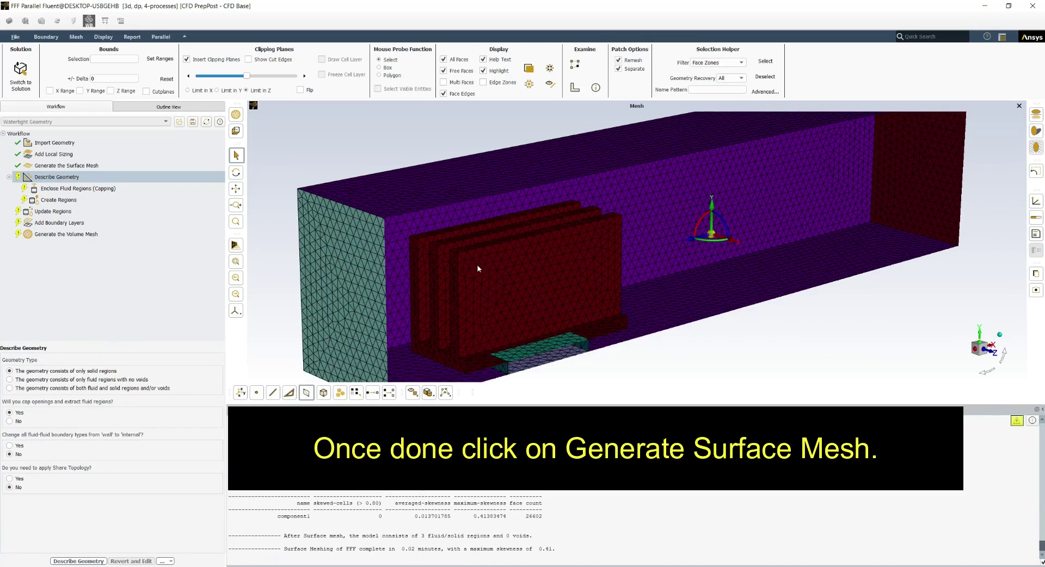
scroll(586, 275, down, 2)
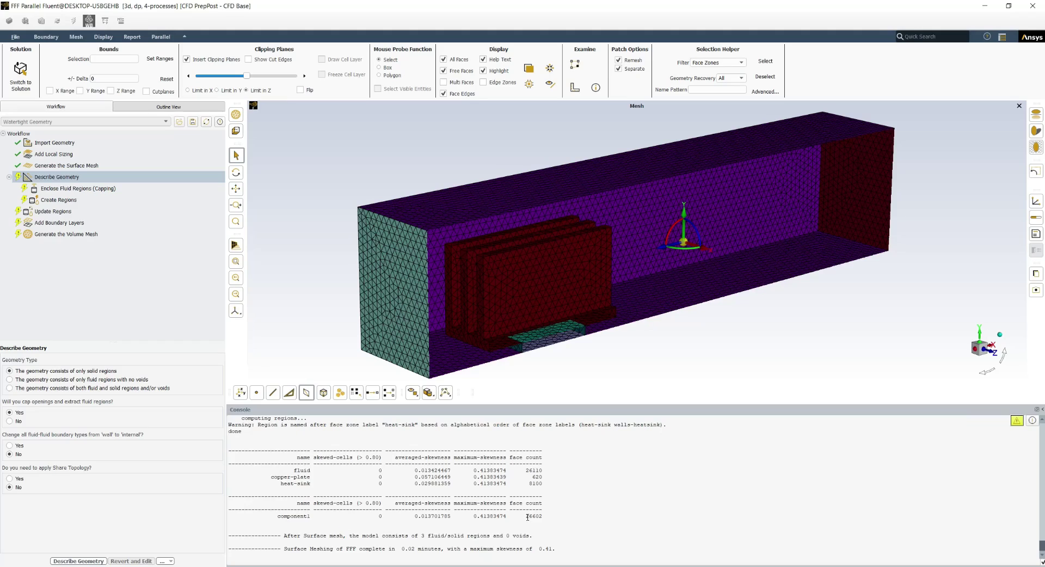
drag(542, 515, 543, 516)
drag(471, 549, 561, 549)
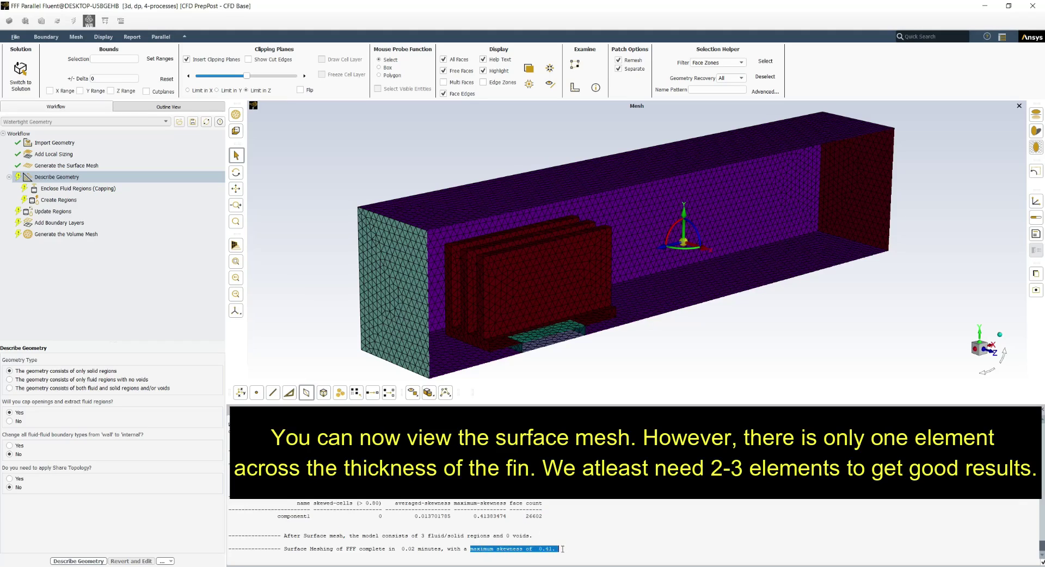
click(565, 548)
scroll(481, 243, up, 3)
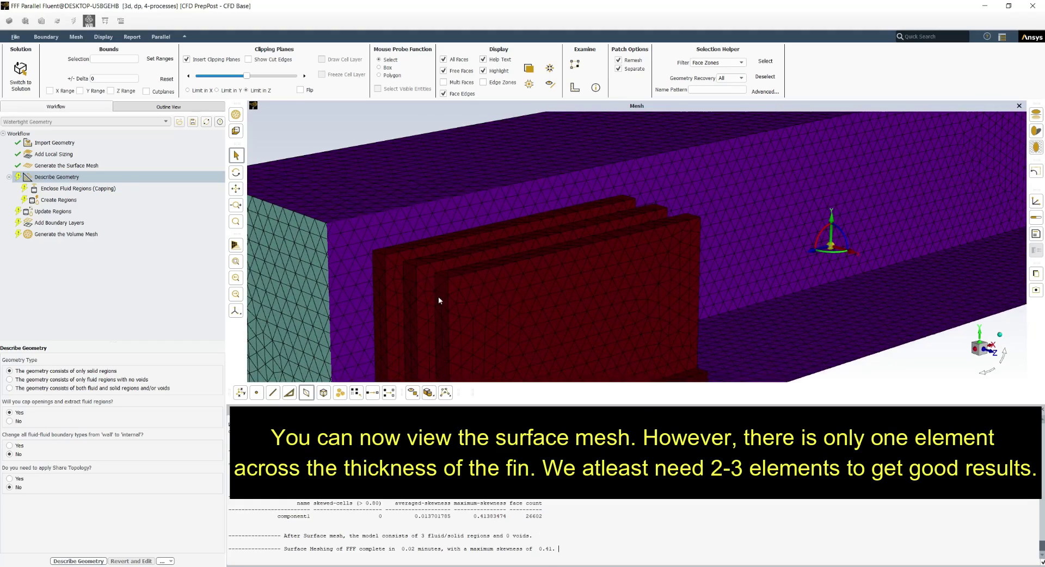
middle_drag(438, 296, 448, 324)
scroll(460, 324, up, 1)
scroll(455, 316, up, 3)
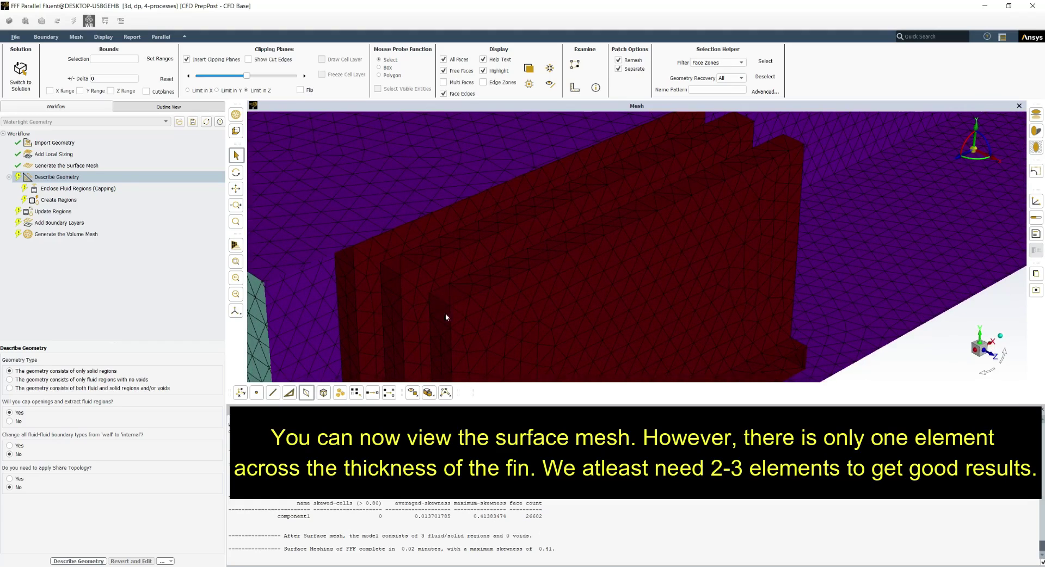
scroll(451, 304, down, 10)
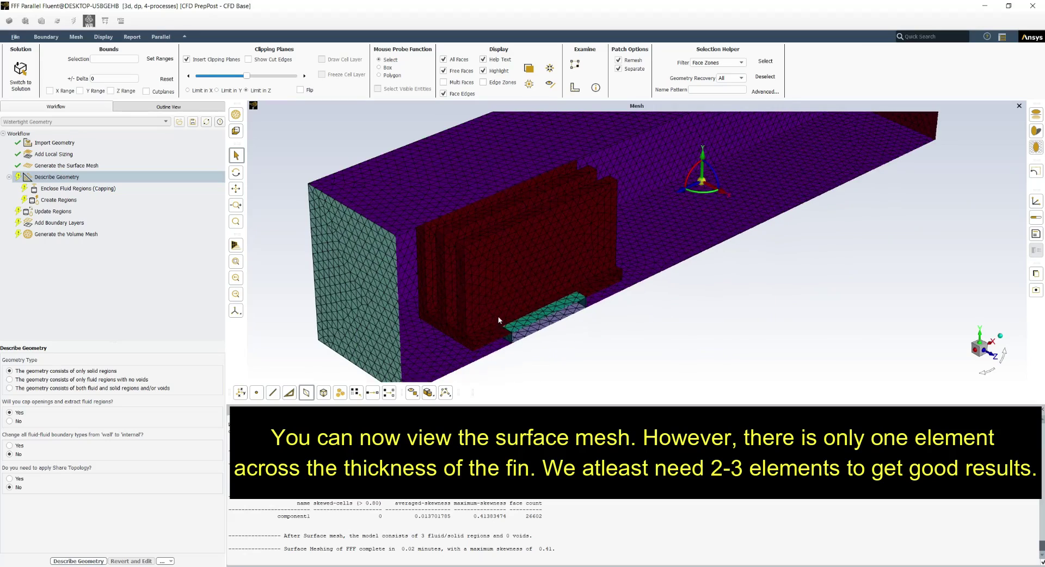
Edit the surface mesh to use 2 cells per gap and regenerate it
click(66, 165)
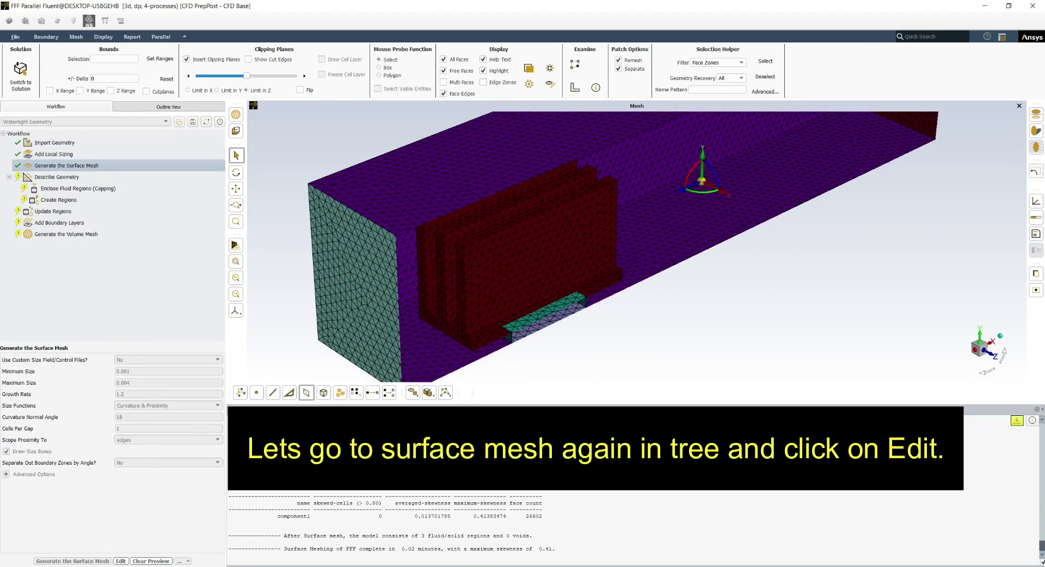
click(120, 561)
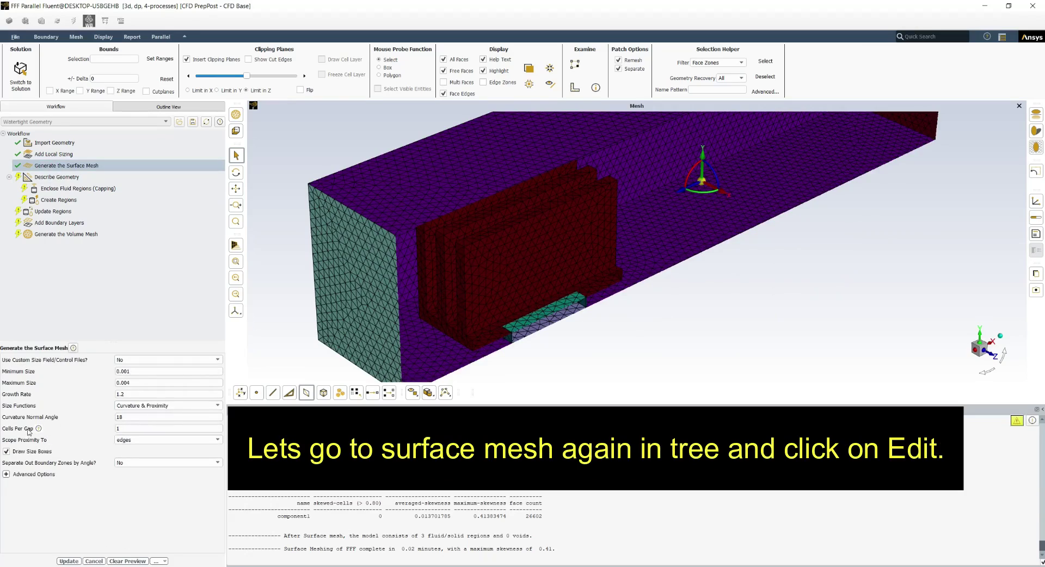
double_click(123, 428)
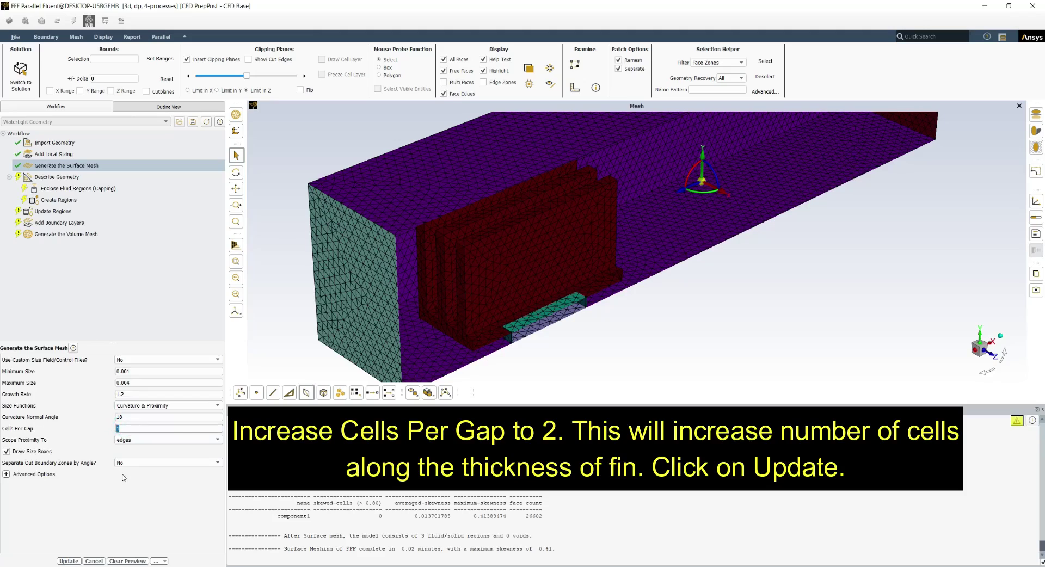
text(2)
click(76, 561)
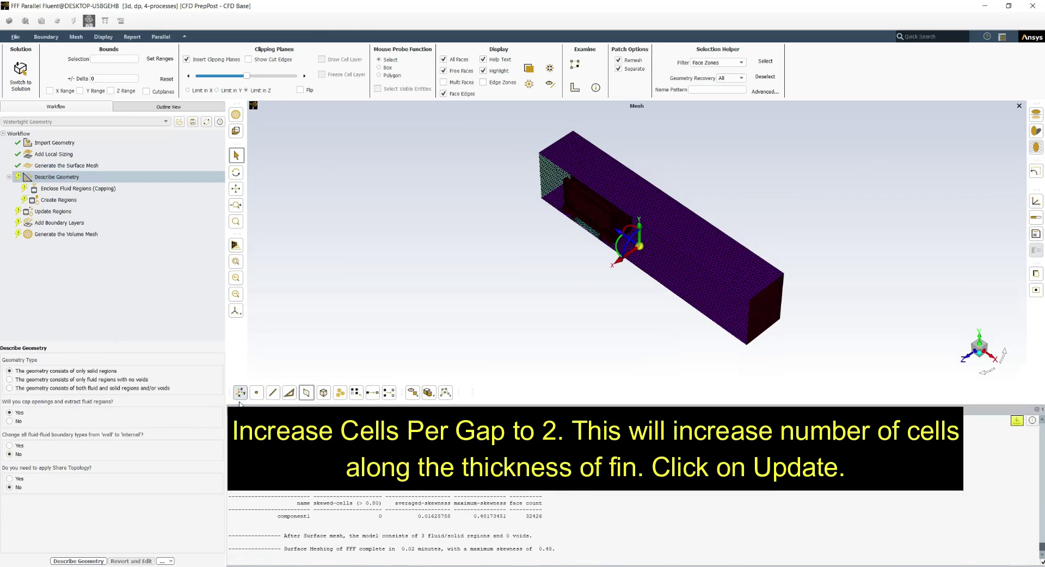
Examine the refined surface mesh across the fin thickness and around the copper plate, and check the reported maximum skewness
middle_drag(446, 297, 646, 254)
drag(505, 266, 479, 298)
scroll(430, 335, up, 7)
scroll(517, 265, up, 3)
scroll(476, 288, down, 3)
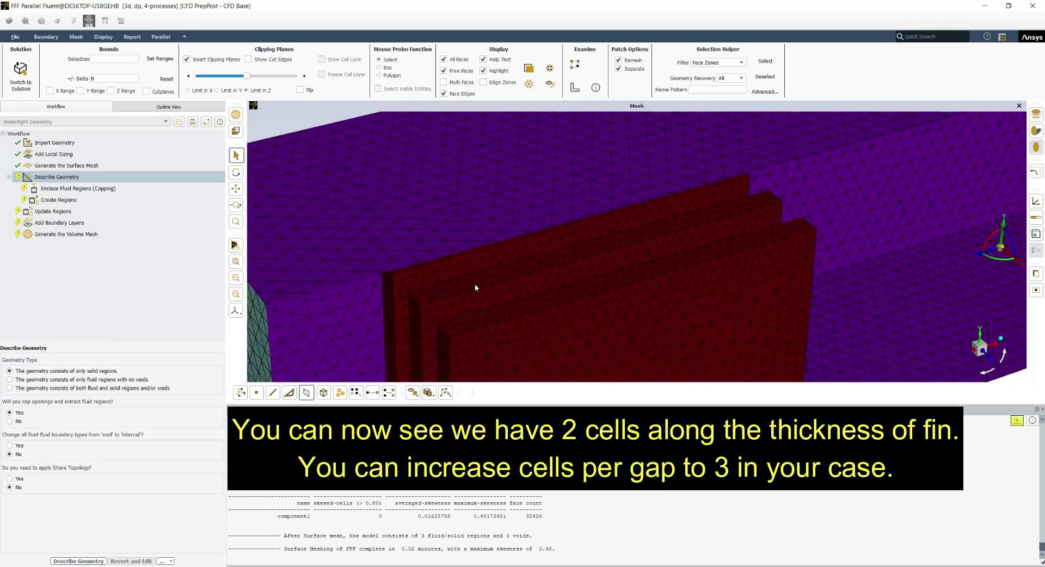
scroll(511, 325, up, 3)
scroll(452, 266, down, 8)
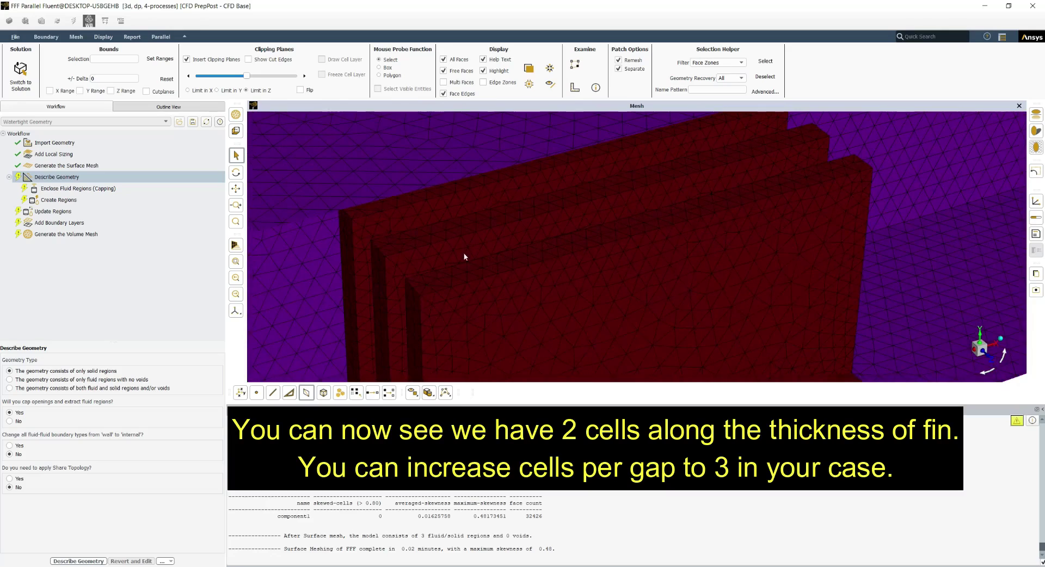
scroll(507, 318, up, 5)
drag(507, 333, 474, 280)
scroll(487, 310, down, 10)
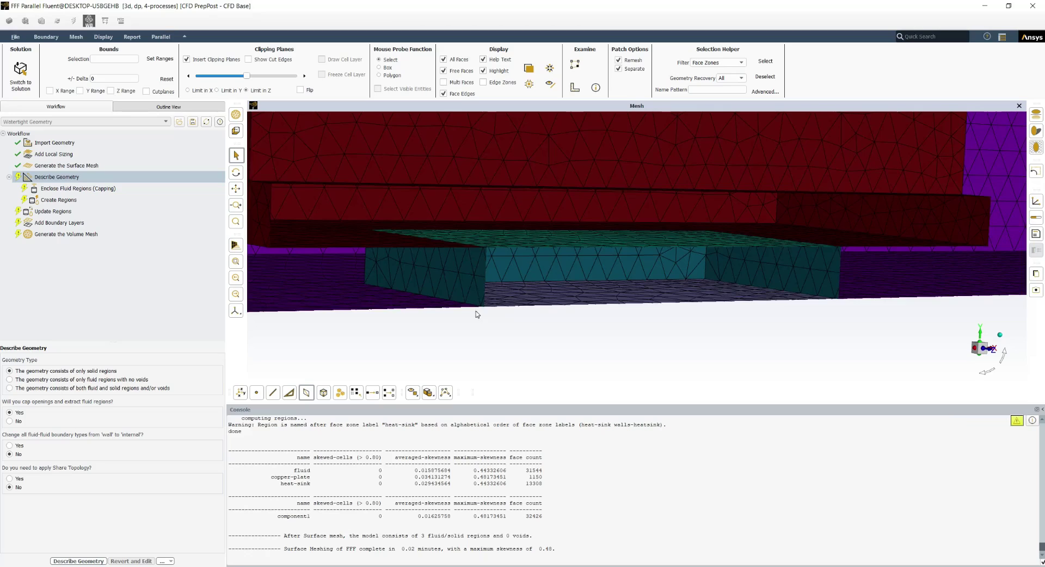
drag(490, 311, 467, 314)
scroll(501, 305, up, 2)
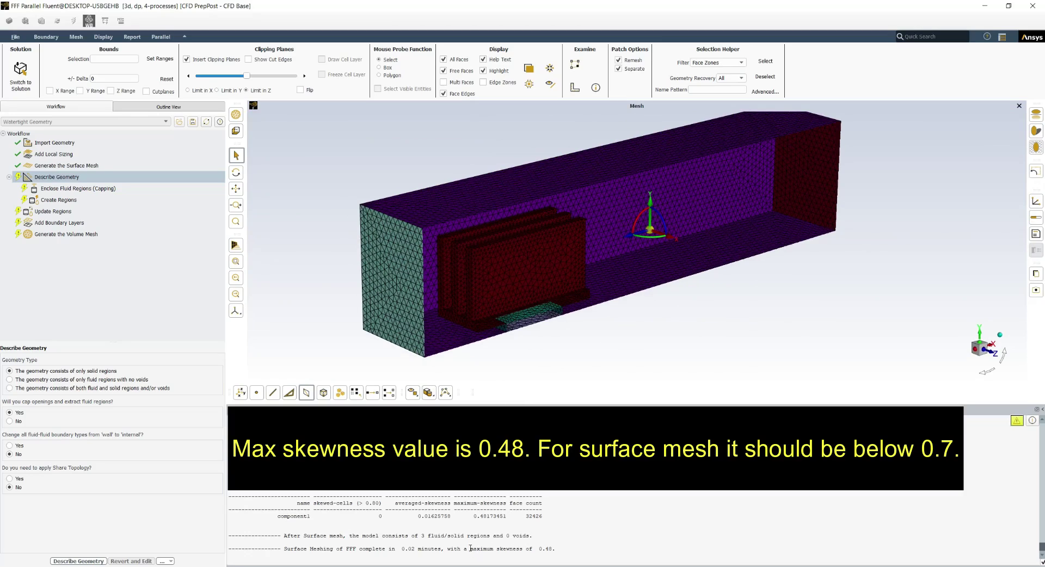
drag(471, 549, 559, 548)
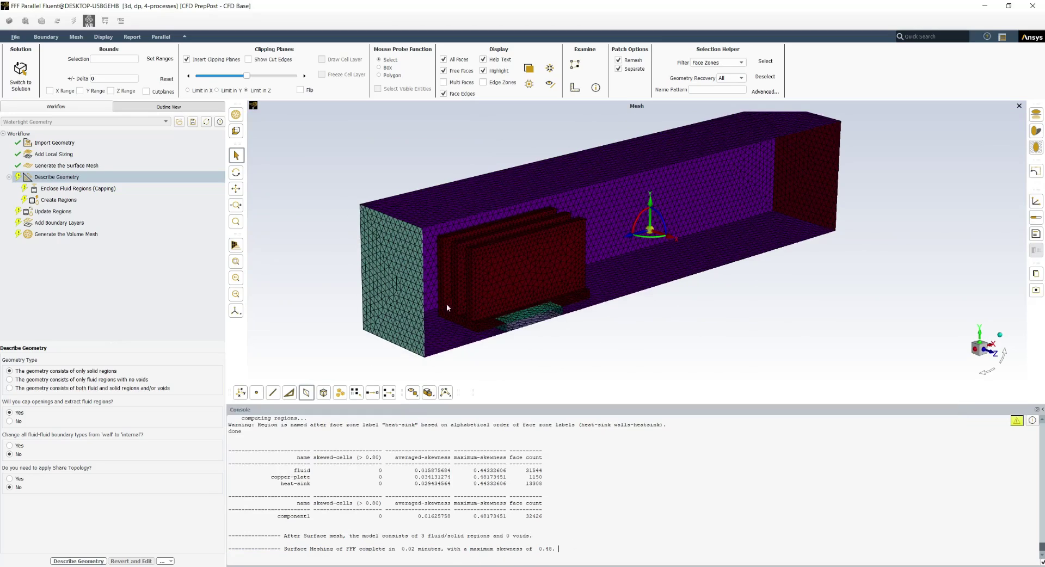
scroll(485, 299, down, 1)
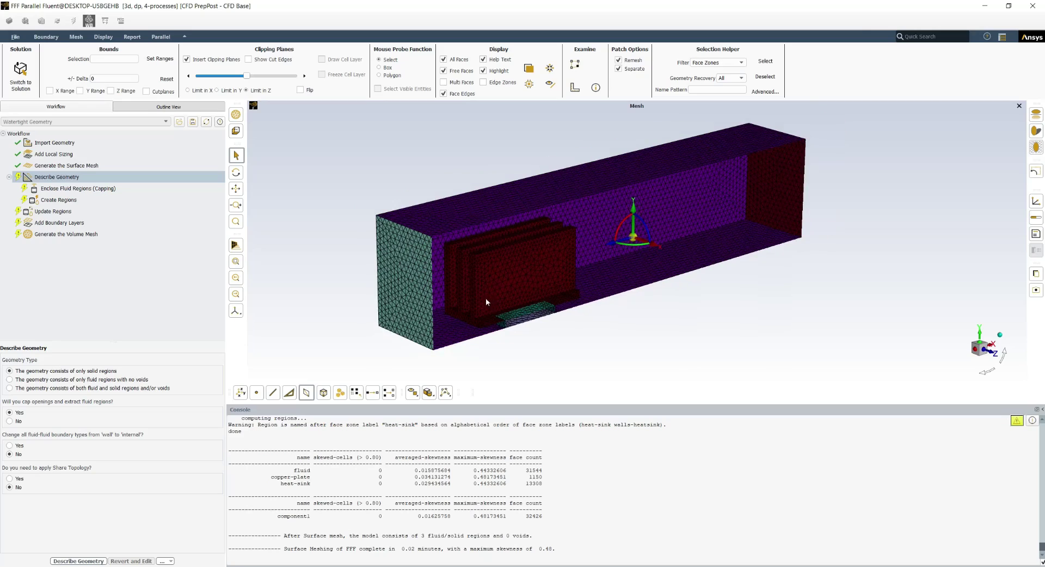
scroll(420, 180, up, 1)
scroll(482, 259, down, 1)
scroll(484, 240, up, 1)
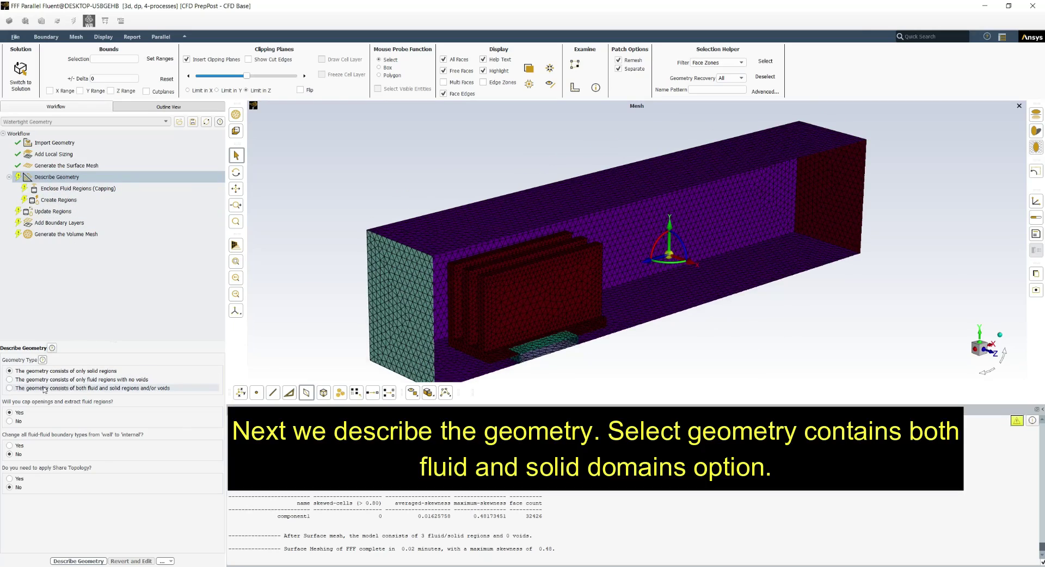
Describe the geometry as both fluid and solid regions and/or voids, changing all fluid-fluid boundary types from wall to internal
click(61, 388)
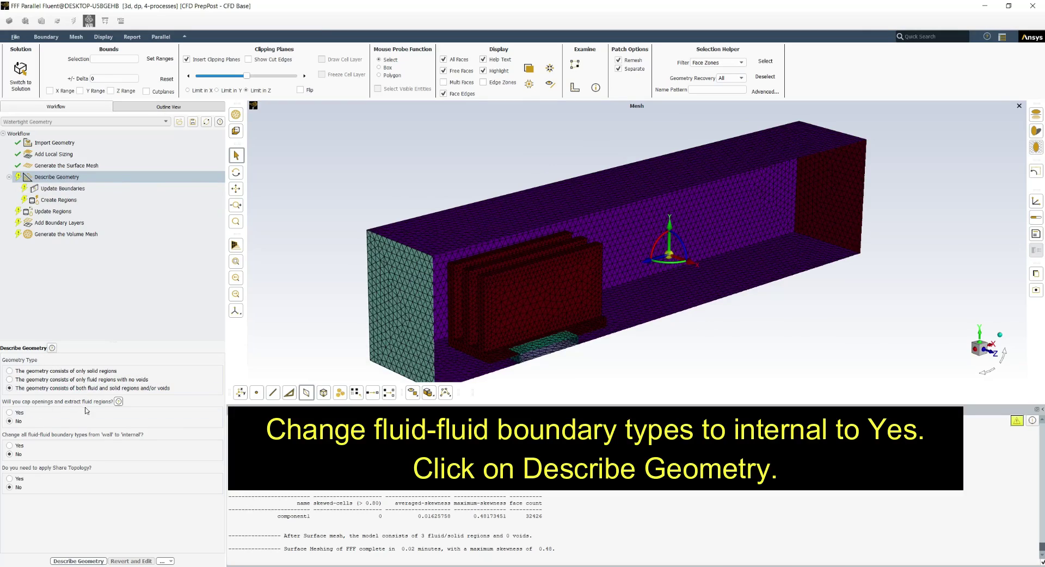
click(19, 445)
click(79, 561)
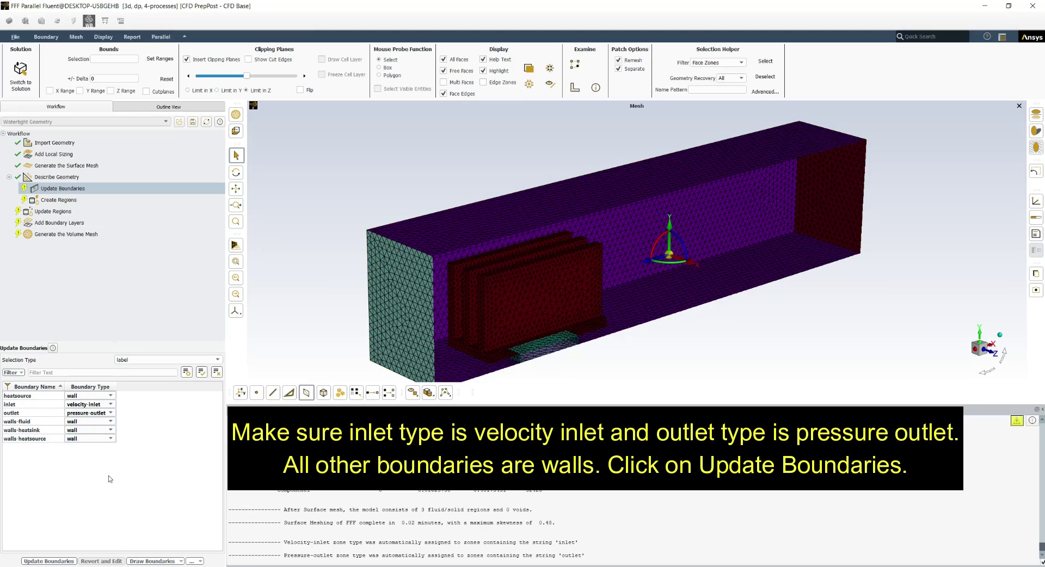
Update the boundaries with their assigned types, and generate the regions using 1 estimated fluid region and their assigned types
click(44, 562)
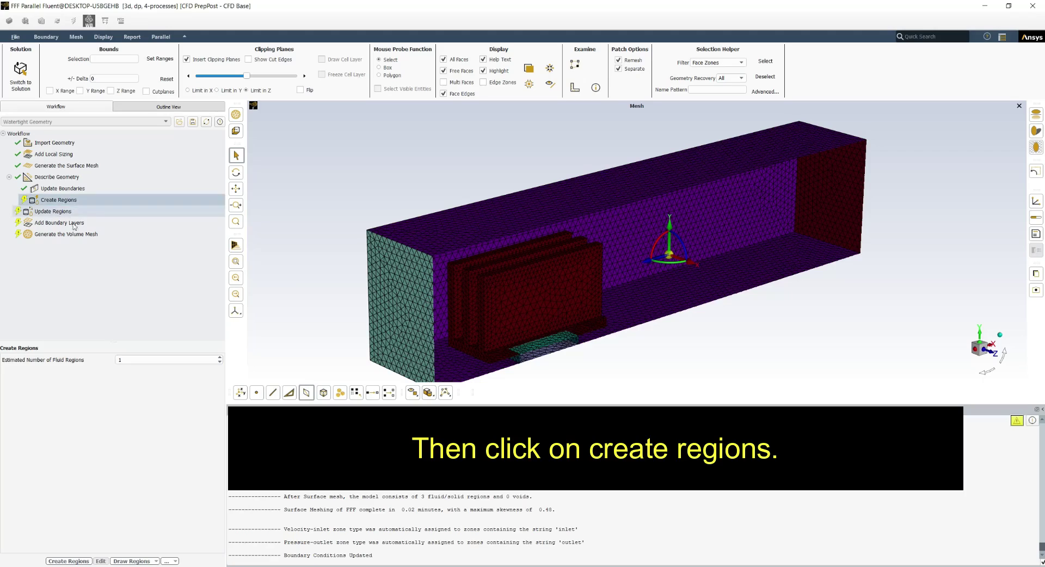
click(83, 562)
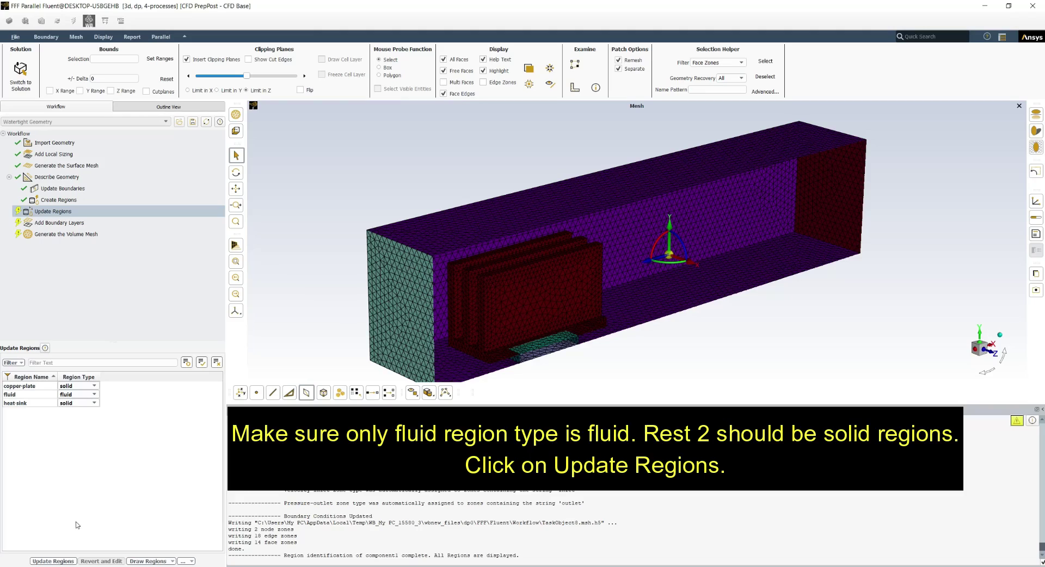
click(53, 561)
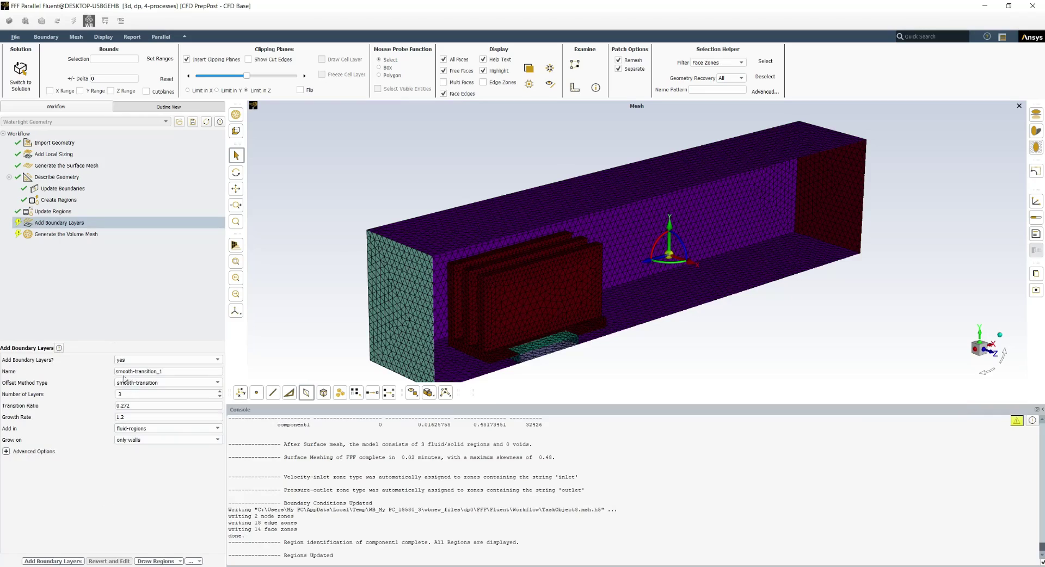
Add 3 last-ratio boundary layers on the fluid region walls with transition ratio 0.4 and first height 0.0001 m
click(164, 383)
click(129, 393)
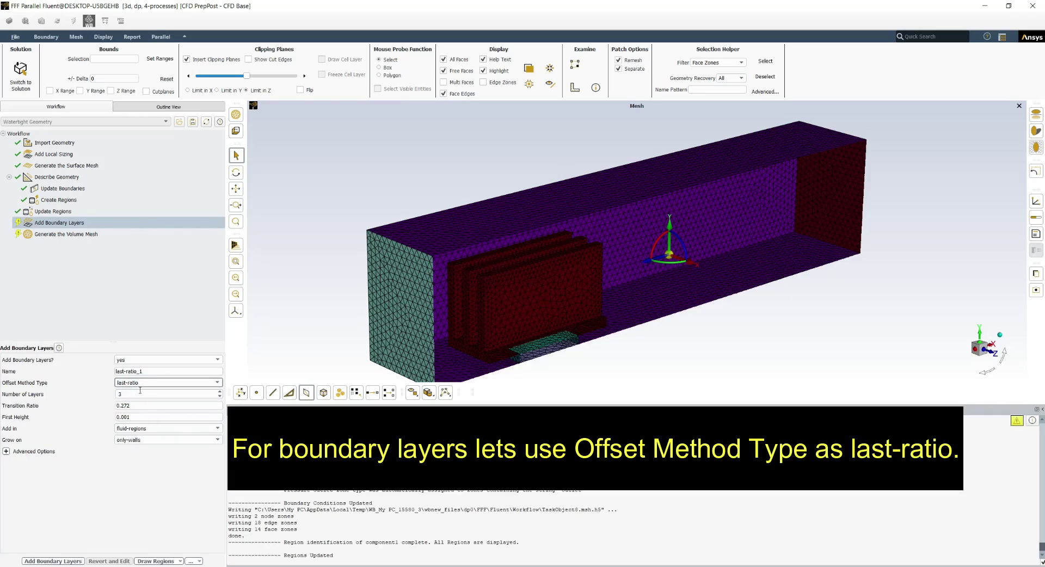
click(133, 405)
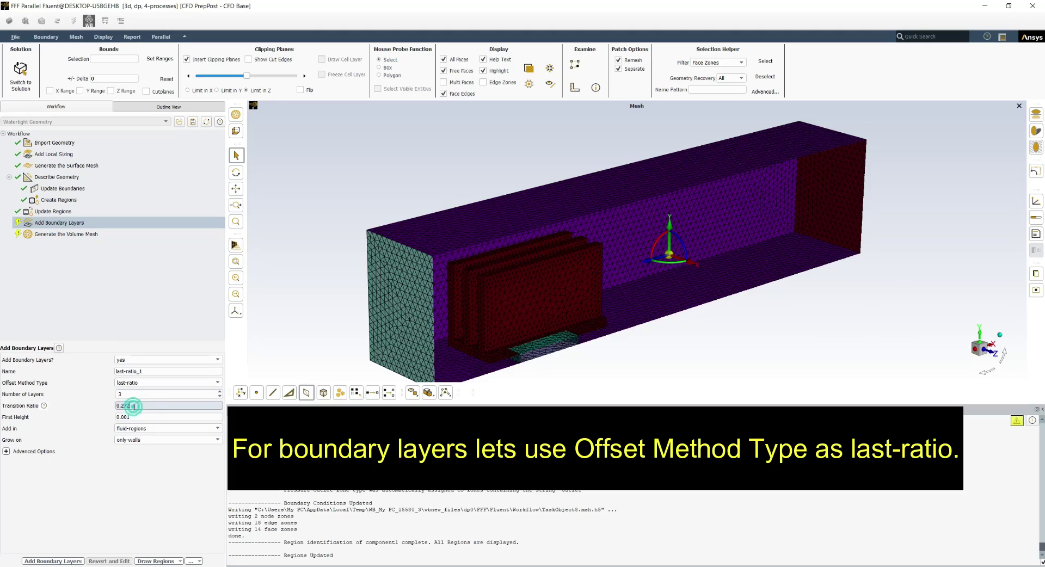
key(BackSpace)
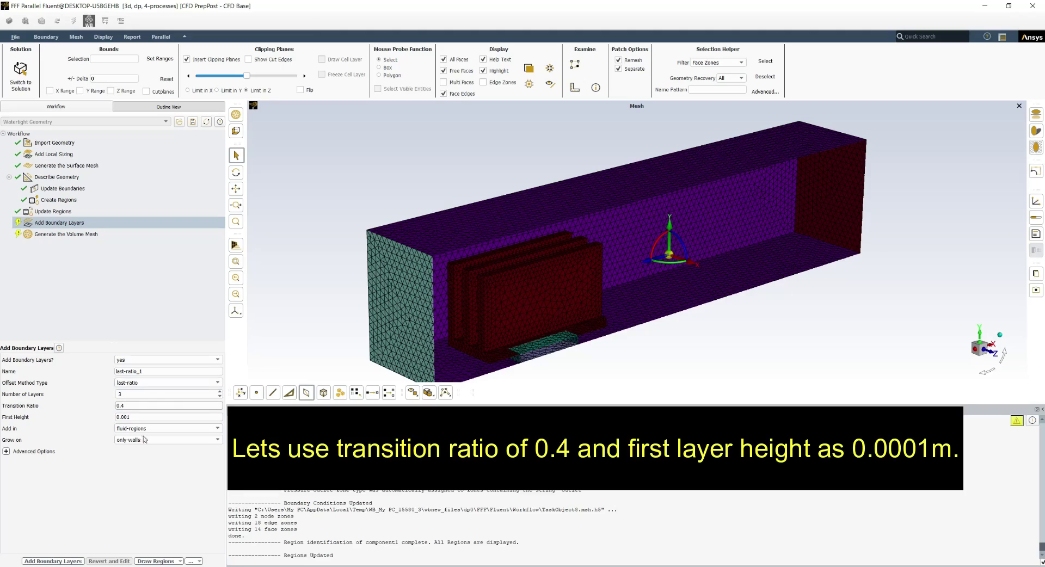
click(145, 416)
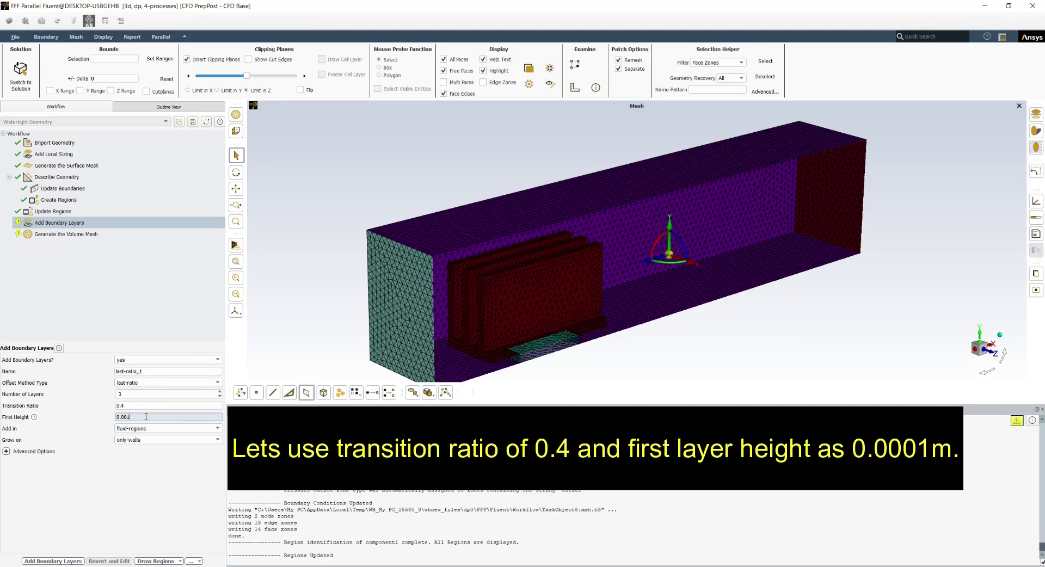
key(BackSpace)
text(0)
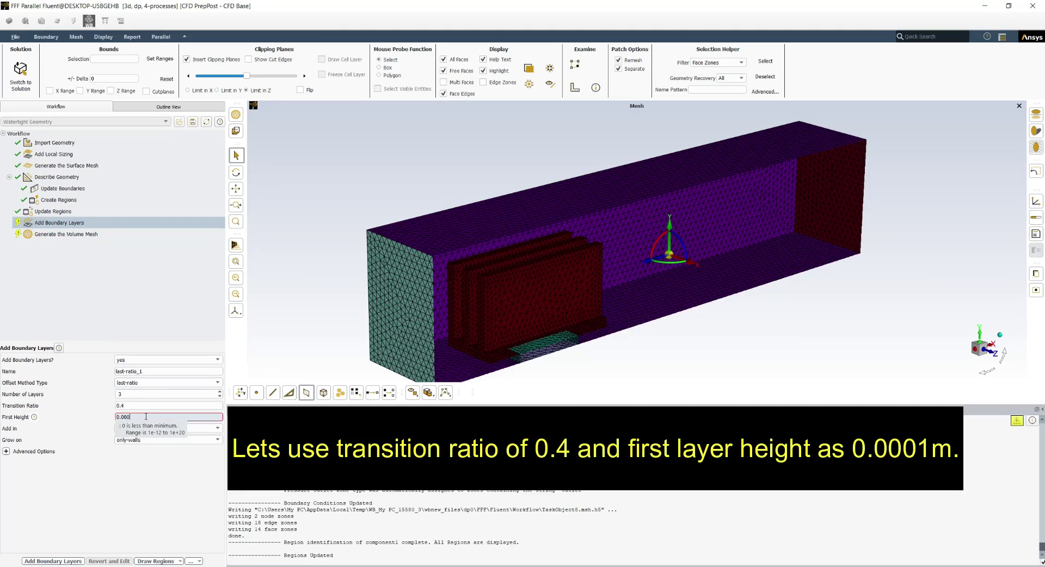
text(1)
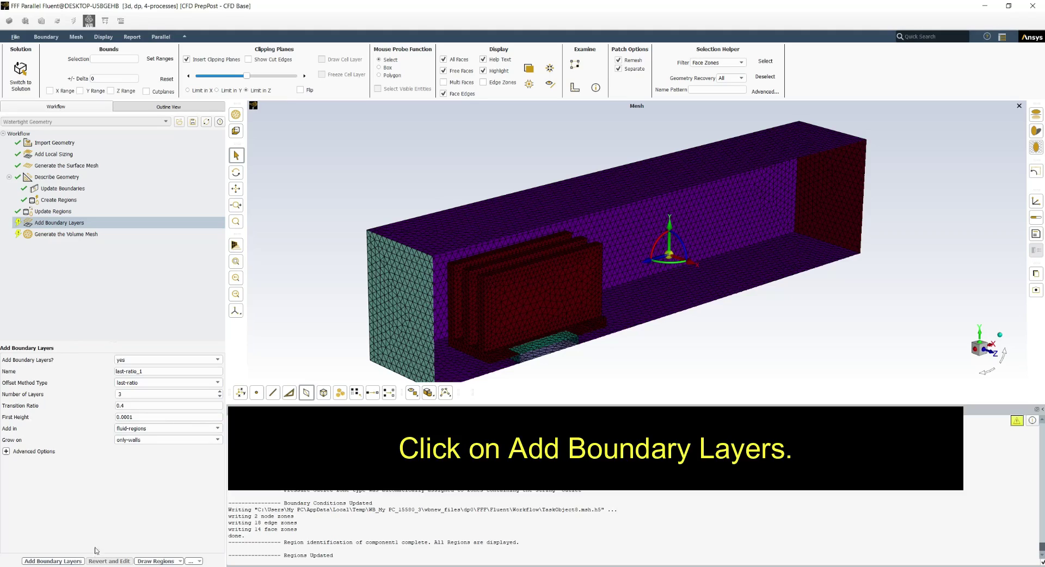
click(55, 561)
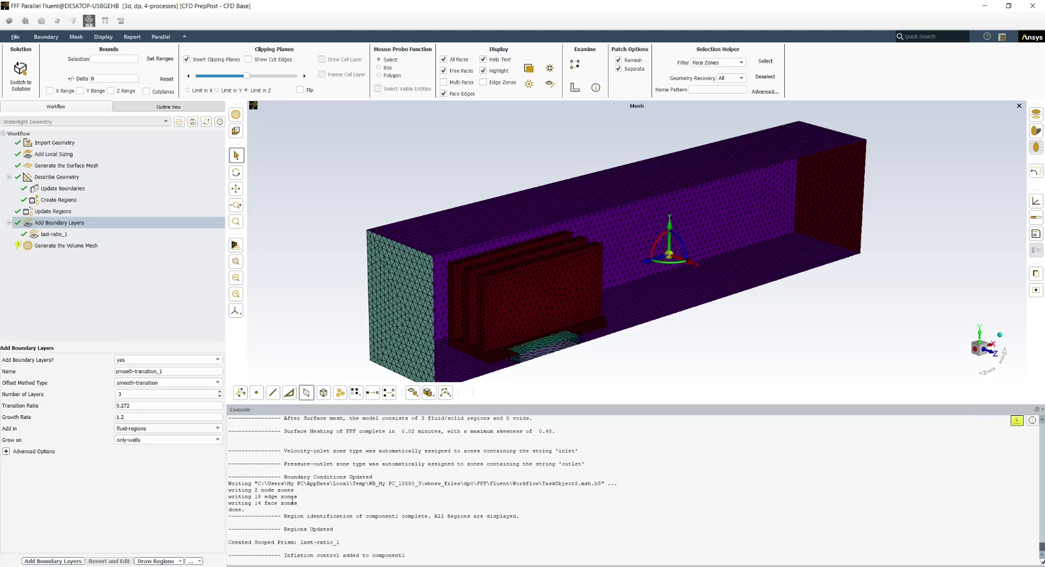
Open the volume mesh task and set the maximum cell length to 0.004 m for the polyhedra fill
click(66, 245)
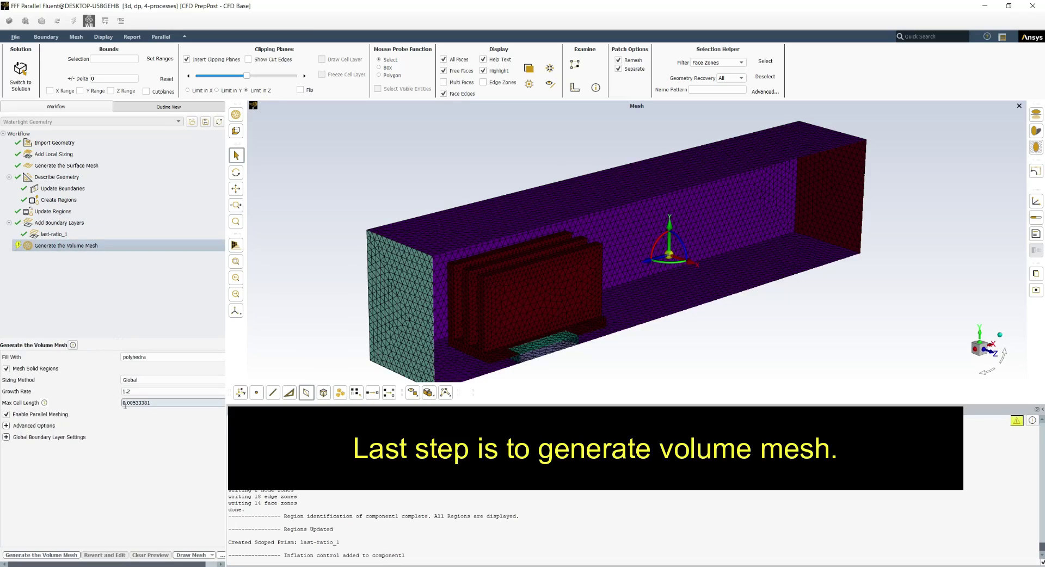
drag(158, 403, 132, 402)
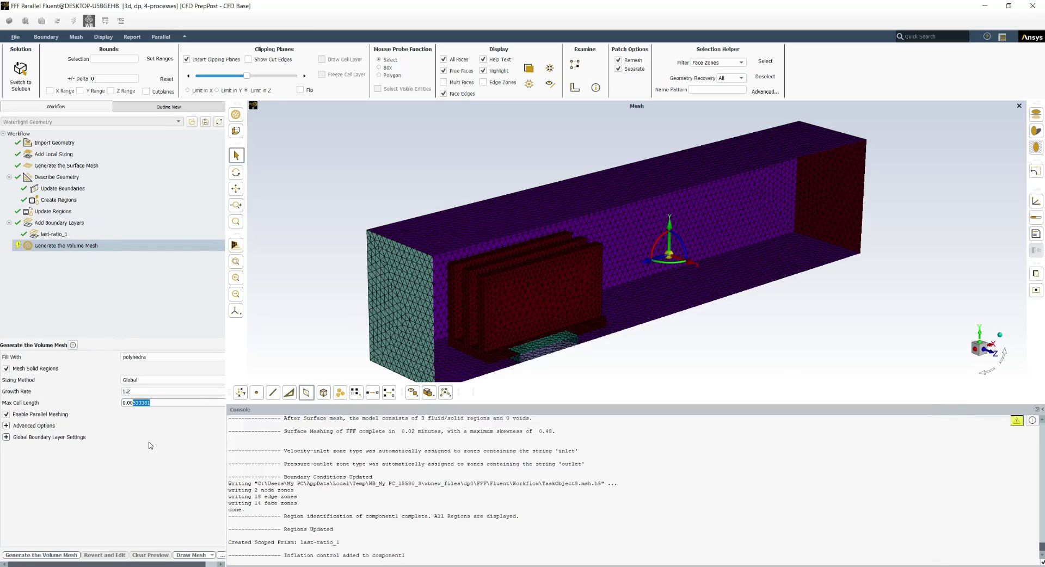
text(4)
click(155, 444)
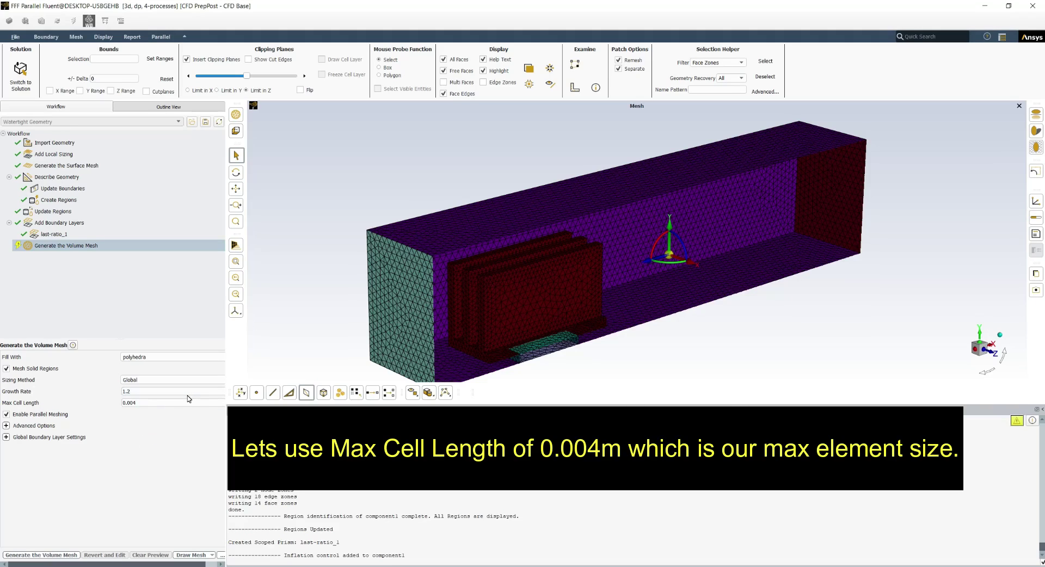
Generate the volume mesh with poly-hexcore fill and a maximum cell length of 0.004 m
click(170, 362)
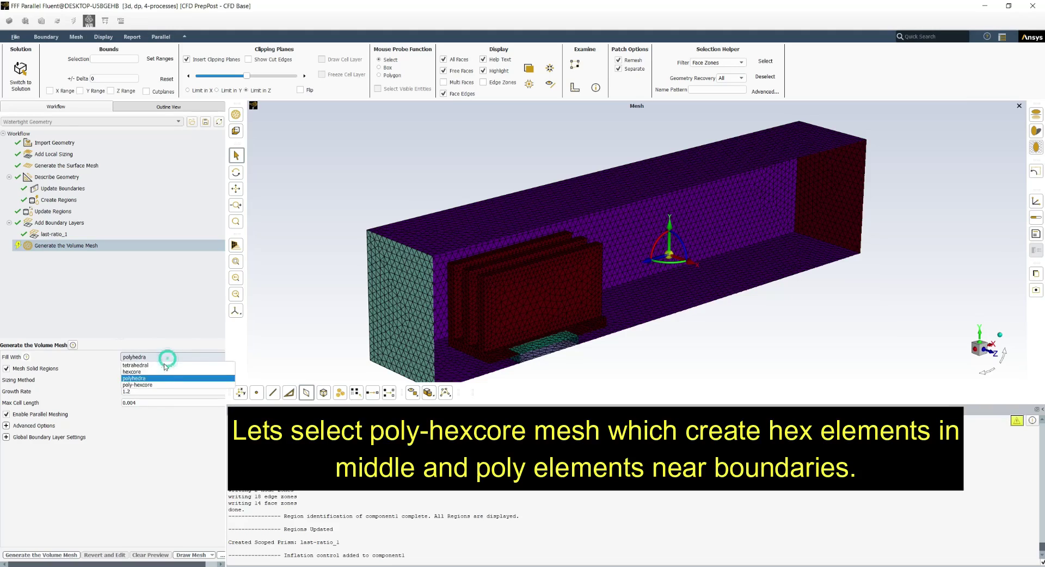
click(146, 386)
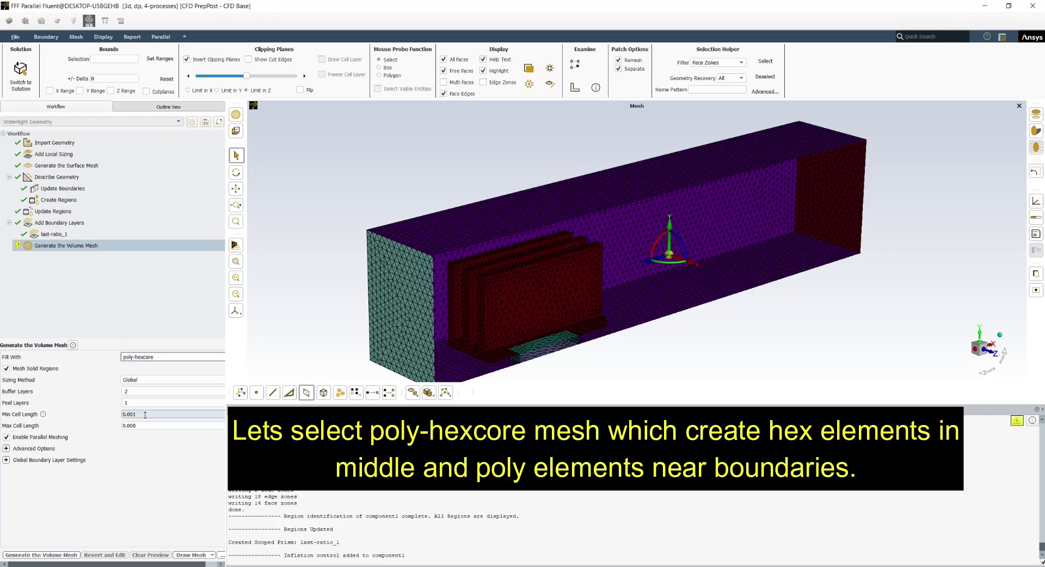
click(41, 555)
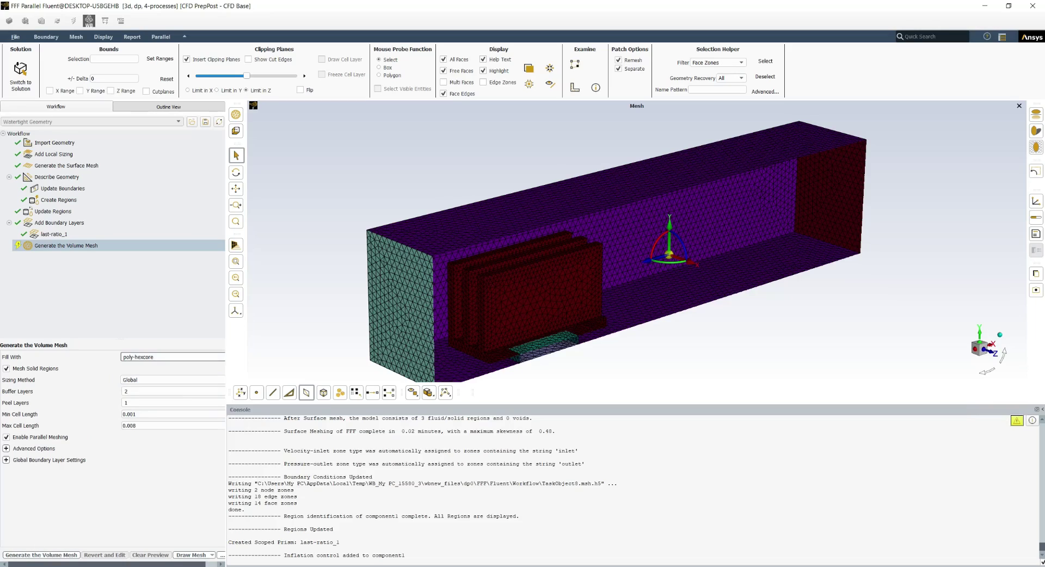
click(148, 425)
key(BackSpace)
text(4)
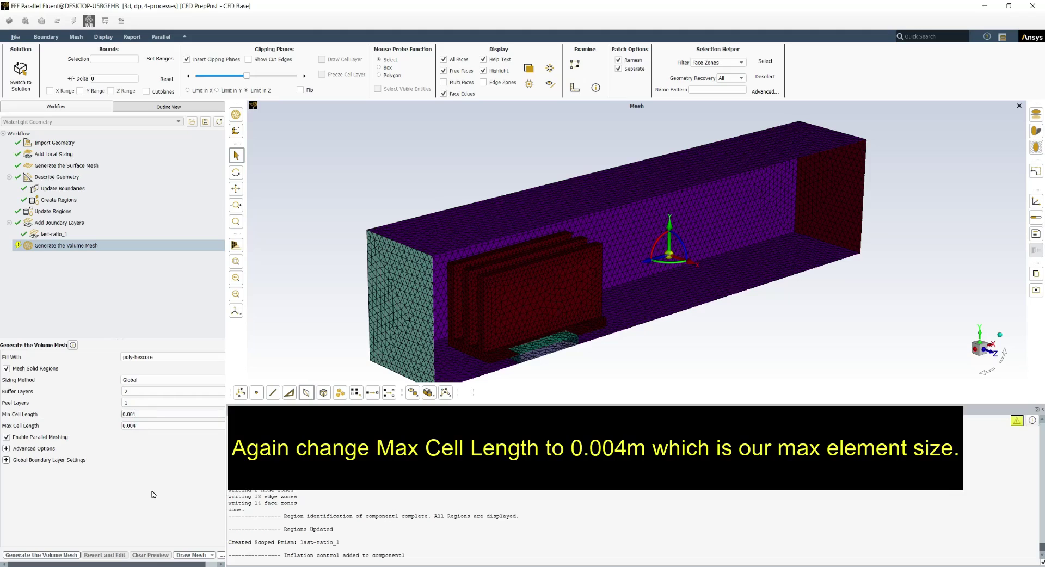
click(34, 556)
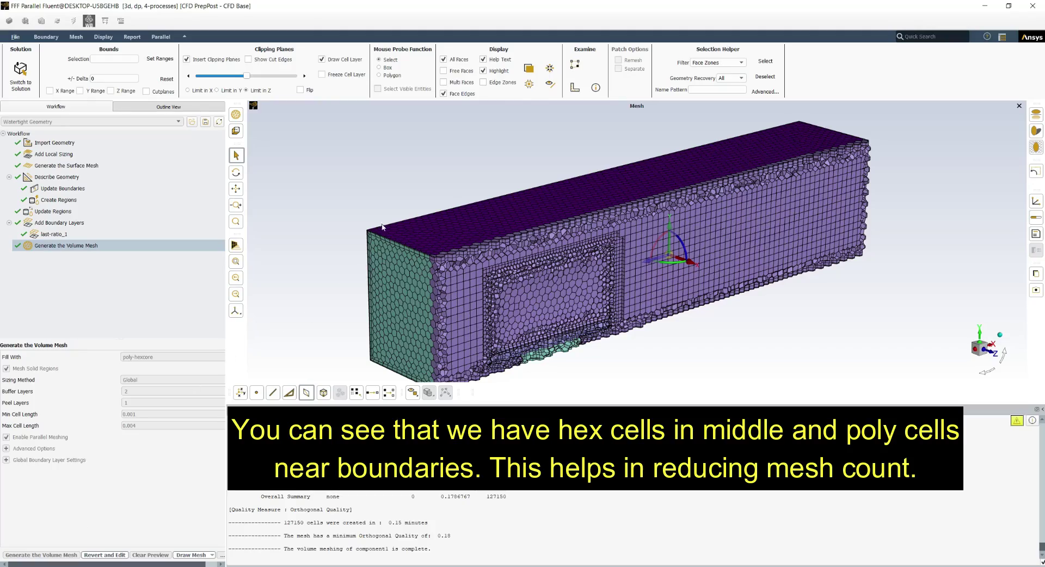
Examine the clipped volume mesh around the heat sink and copper plate, checking the core cells and wall boundary layers
scroll(549, 377, up, 4)
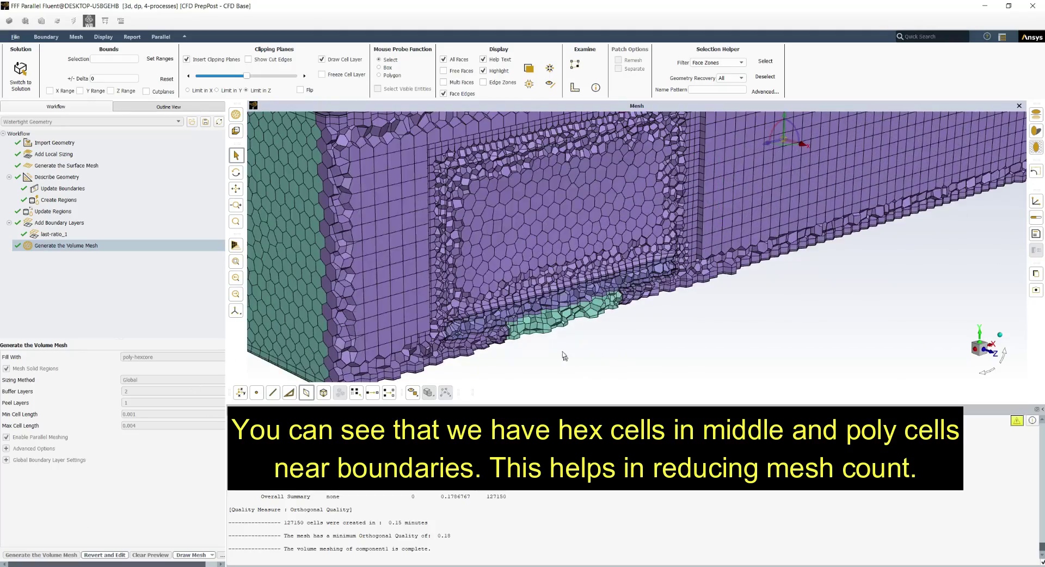
drag(563, 356, 417, 355)
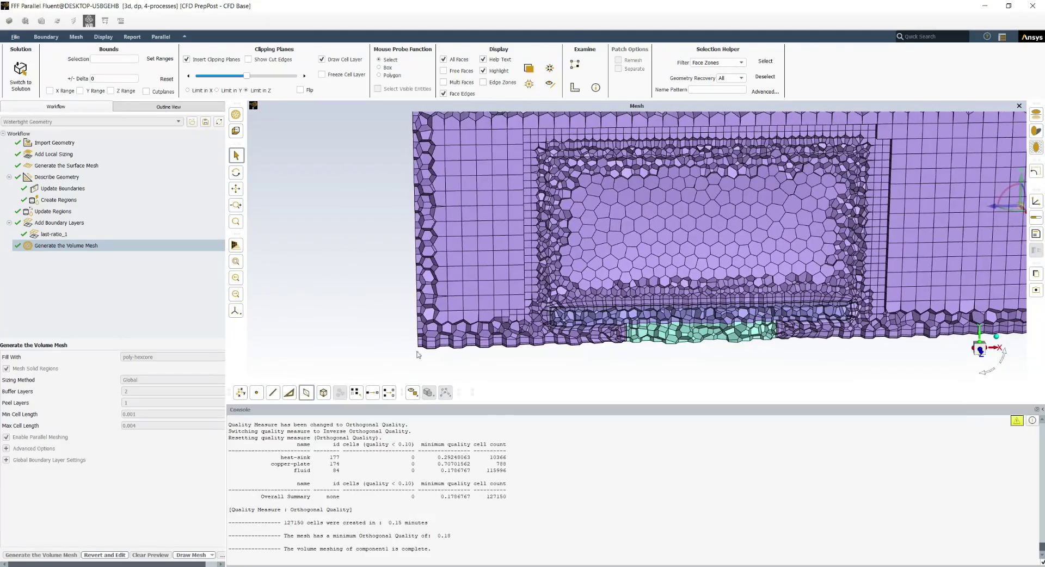
scroll(434, 308, up, 5)
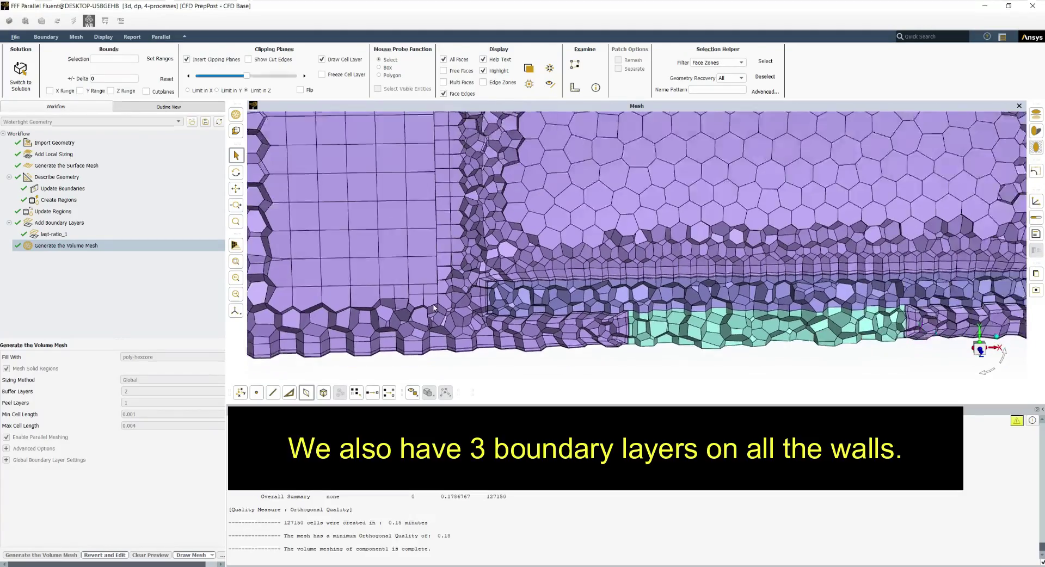
scroll(530, 352, up, 3)
scroll(566, 317, down, 5)
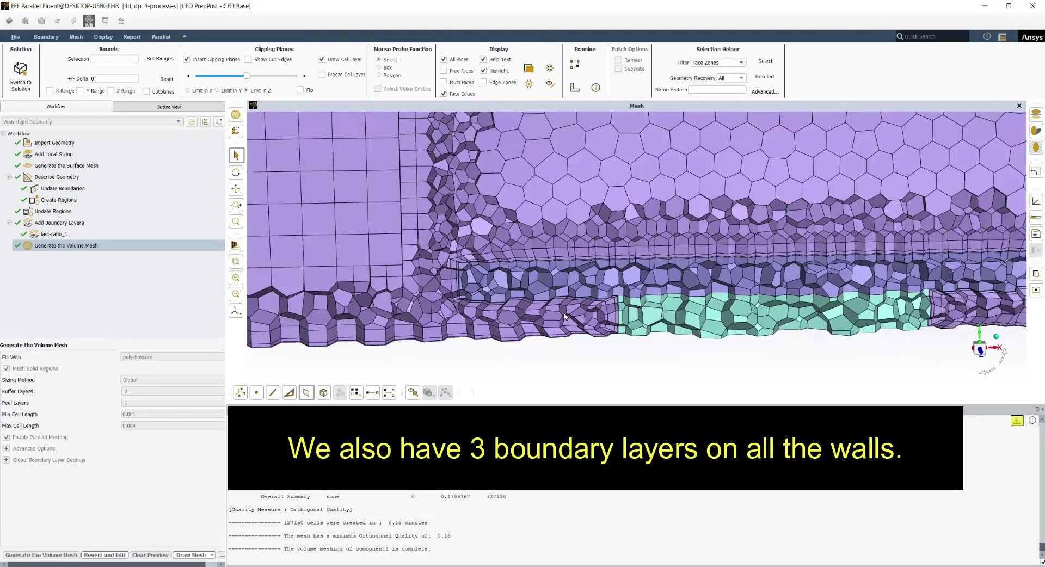
drag(463, 309, 542, 335)
scroll(541, 335, down, 5)
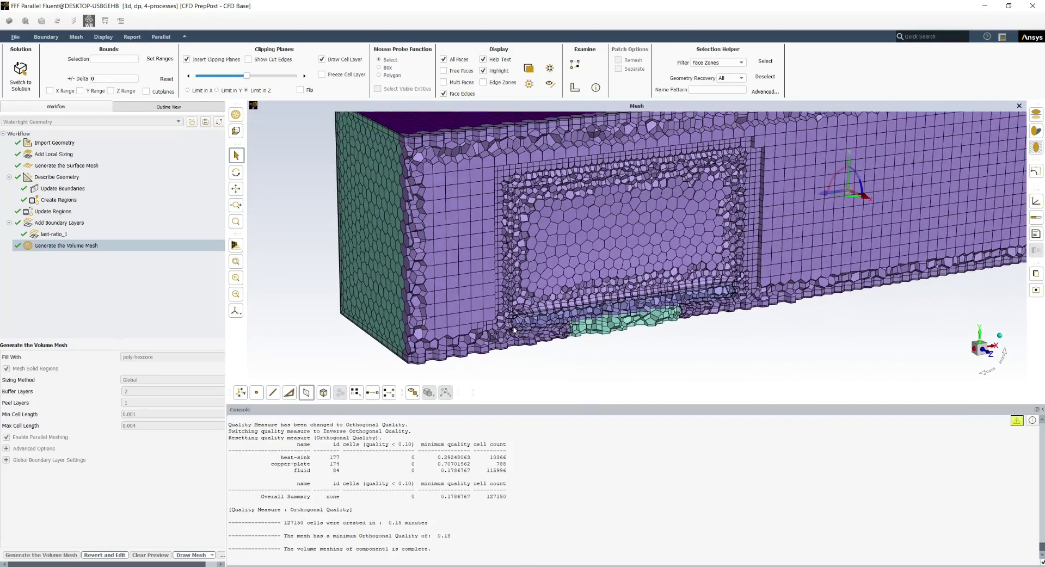
Review the volume mesh's total cell count and minimum orthogonal quality in the console report
scroll(499, 319, down, 1)
scroll(569, 310, up, 2)
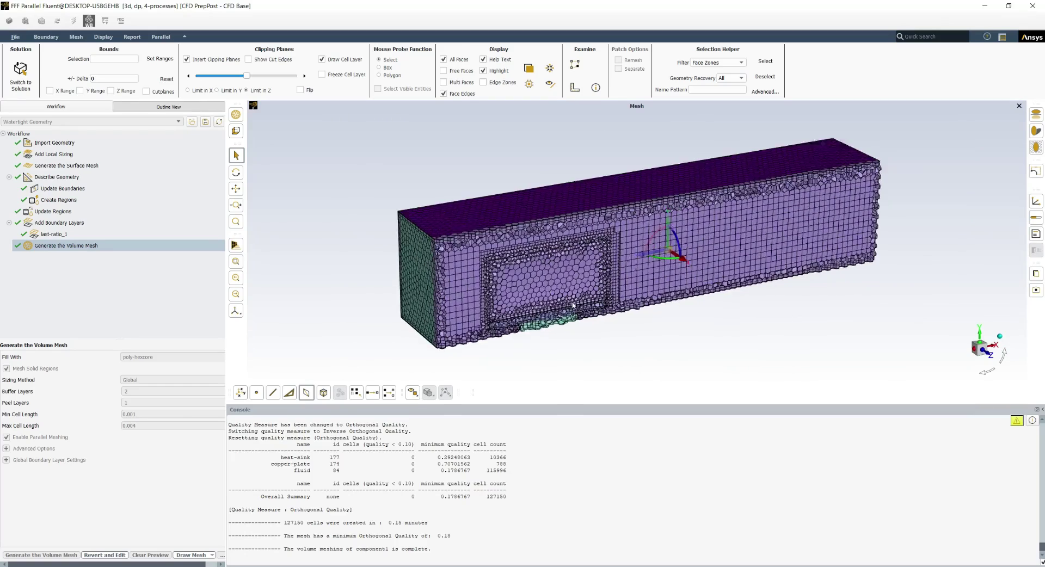
scroll(415, 240, down, 1)
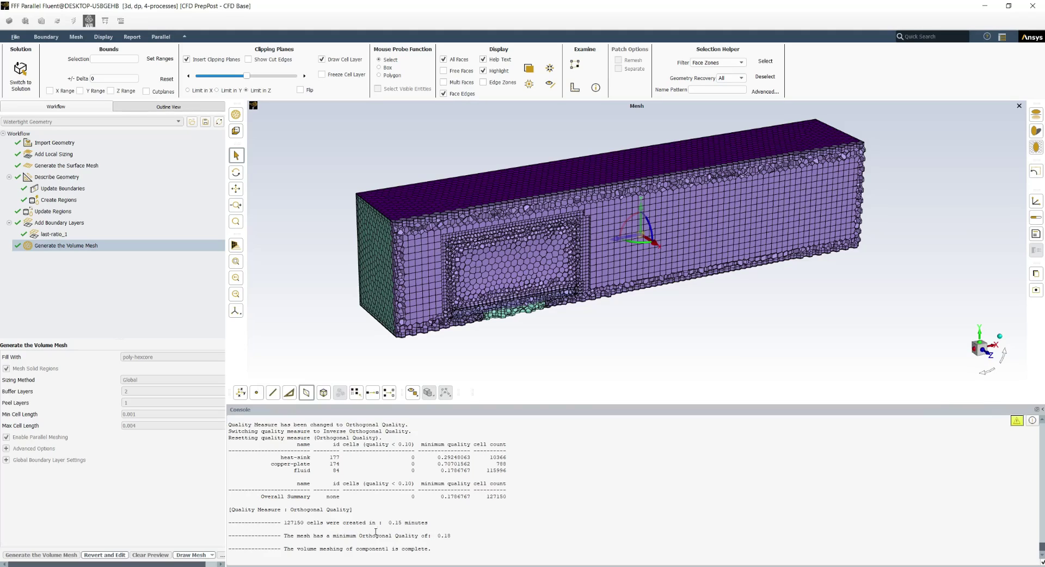
drag(484, 497, 519, 500)
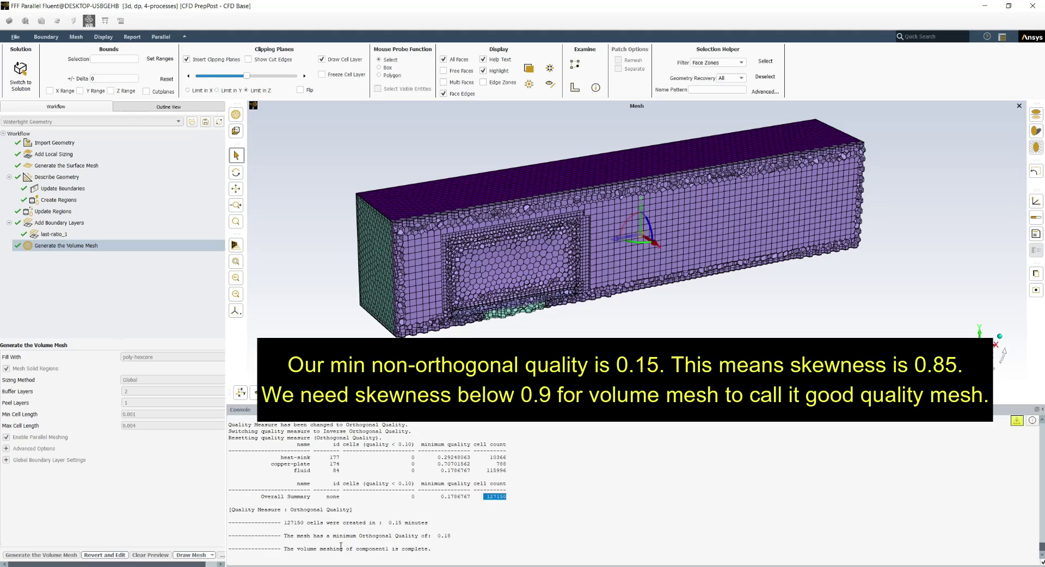
drag(337, 536, 458, 530)
click(450, 536)
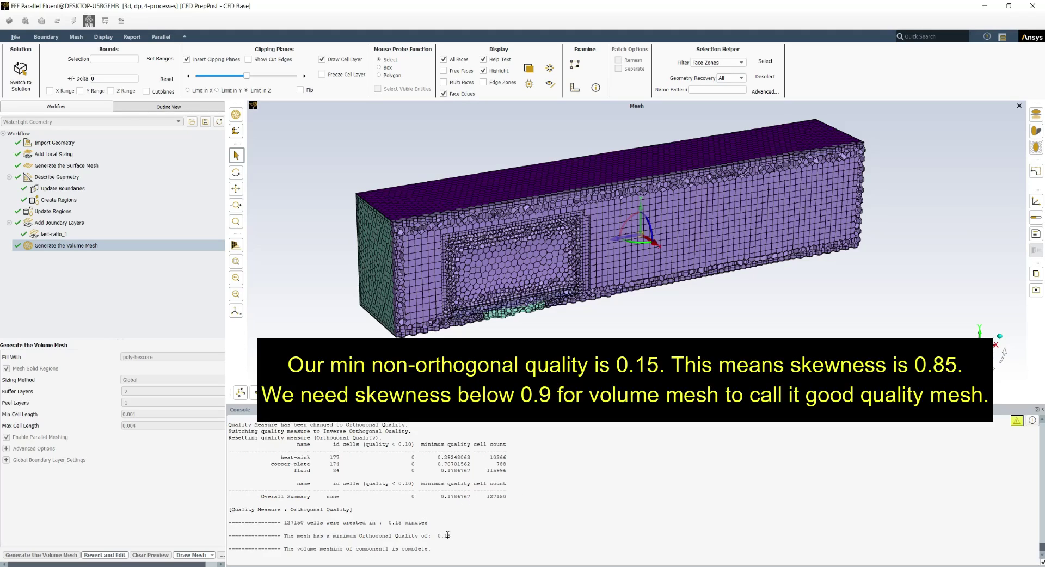
click(324, 308)
Hide the cell layer and examine the clipped surface mesh on the heat sink fins, base and copper plate
click(322, 59)
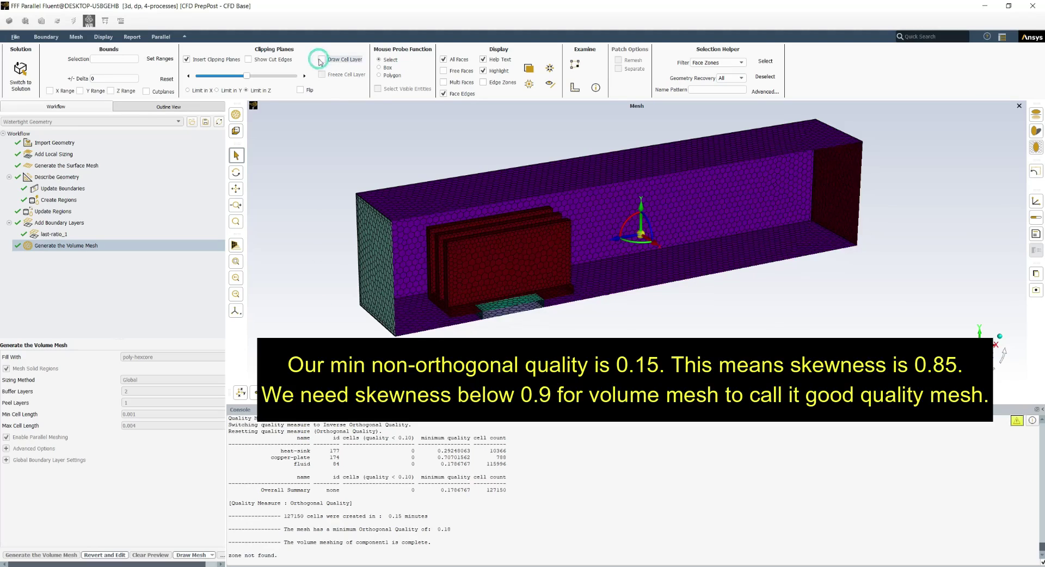
scroll(468, 321, up, 1)
middle_drag(482, 315, 478, 330)
scroll(429, 168, up, 5)
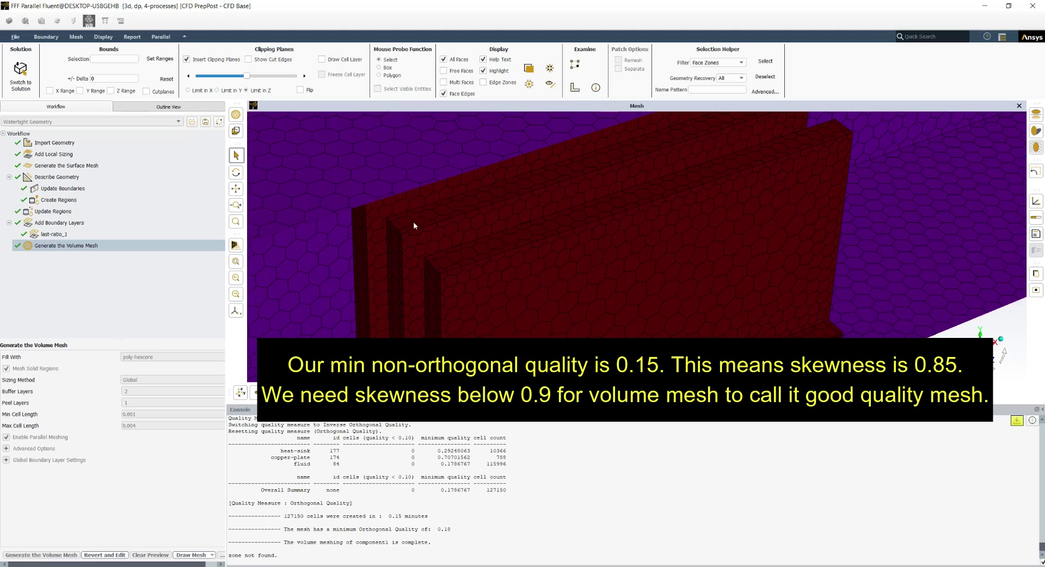
scroll(471, 250, down, 5)
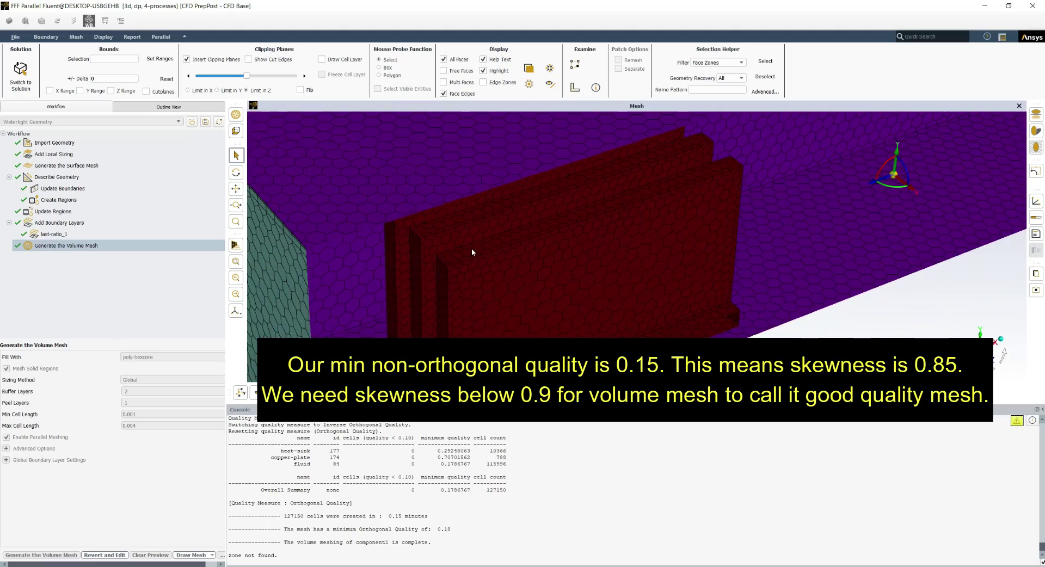
scroll(567, 269, down, 3)
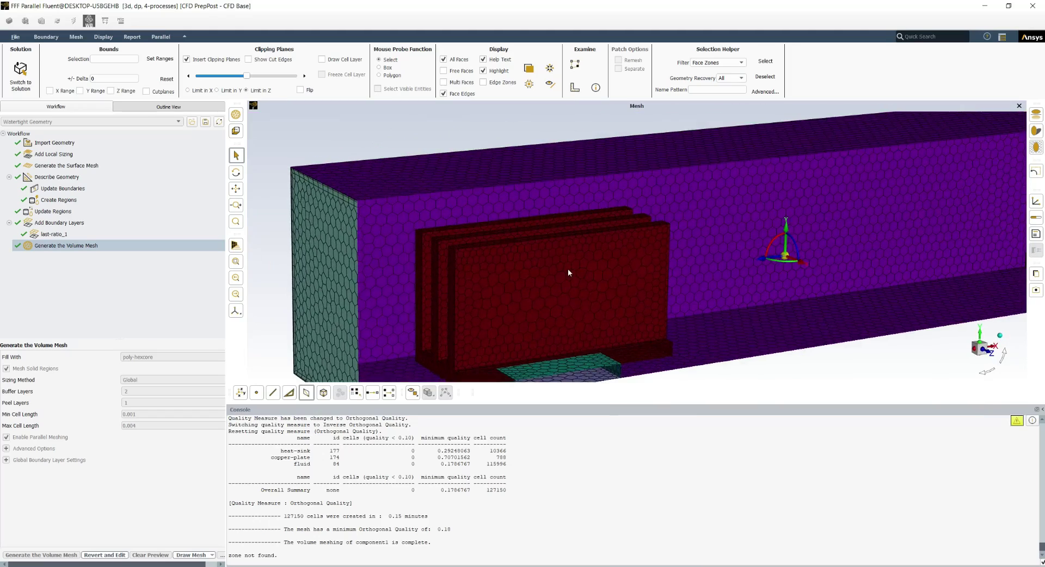
scroll(525, 285, up, 8)
drag(529, 339, 529, 309)
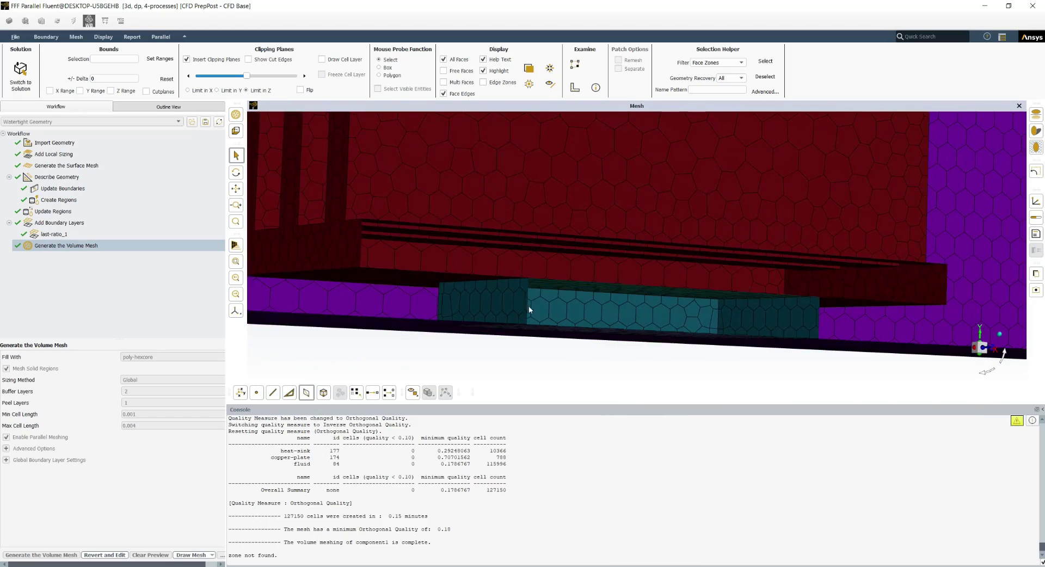
scroll(513, 300, down, 6)
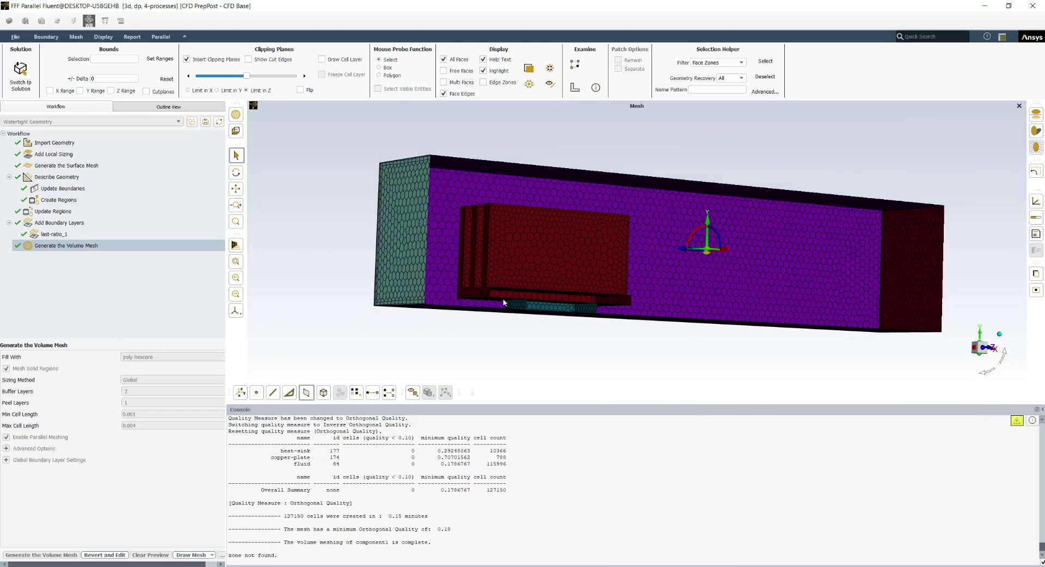
drag(530, 315, 569, 289)
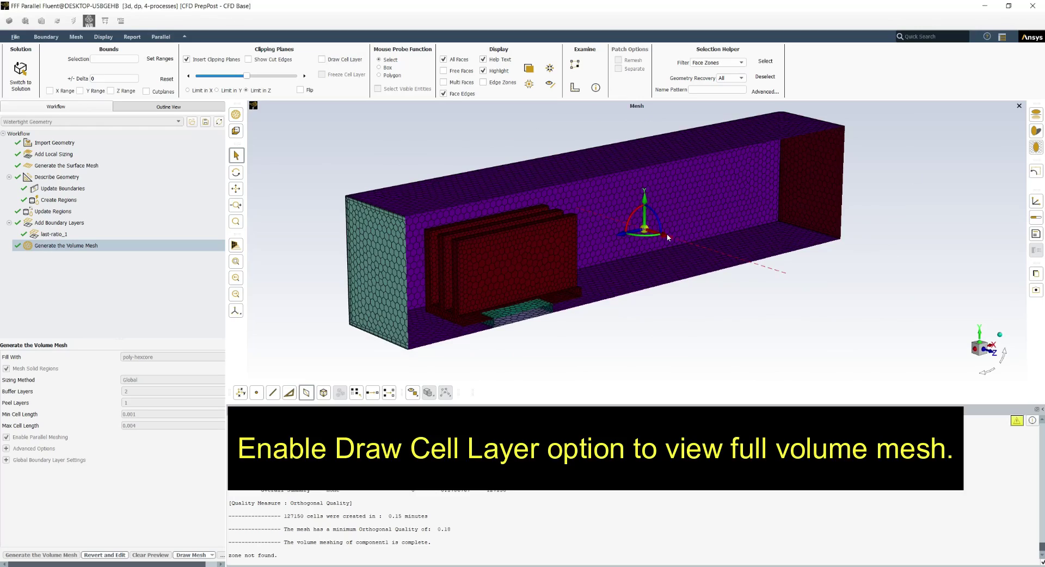
Shift the Z clipping plane slightly along its axis and redraw the cell layer to inspect the cells around the heat sink
drag(668, 238, 676, 240)
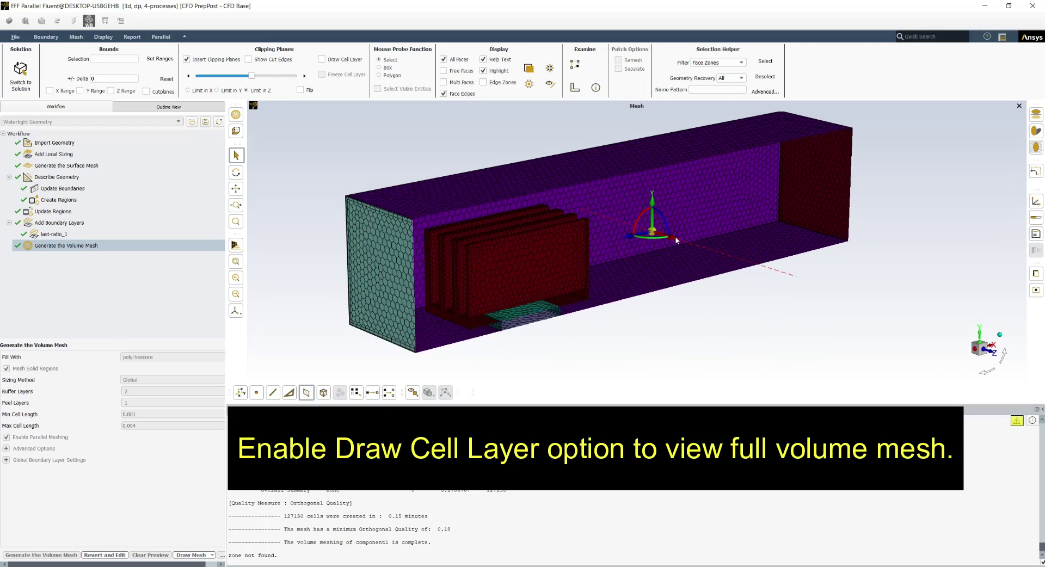
click(321, 59)
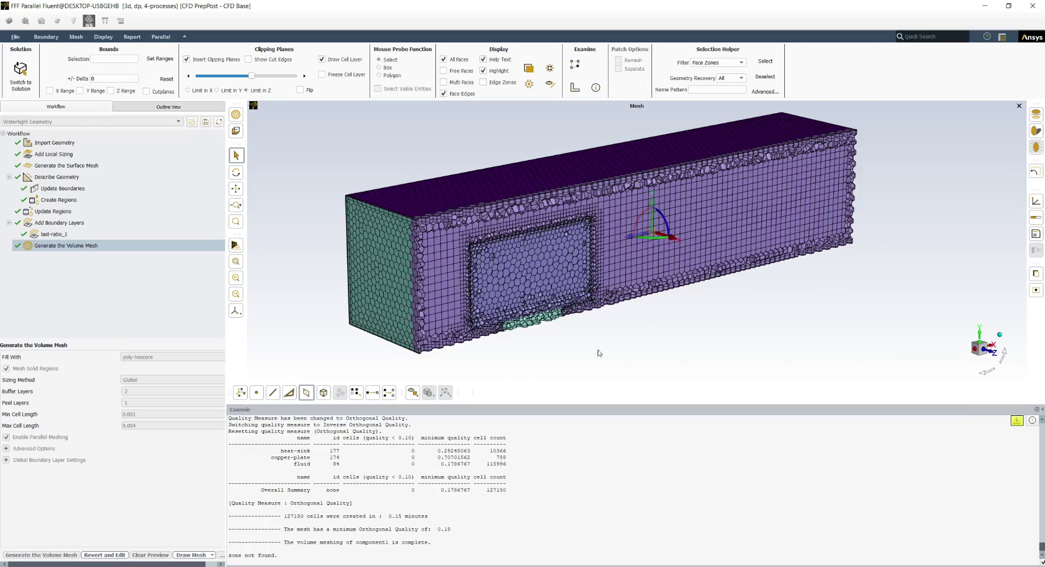
drag(599, 353, 458, 284)
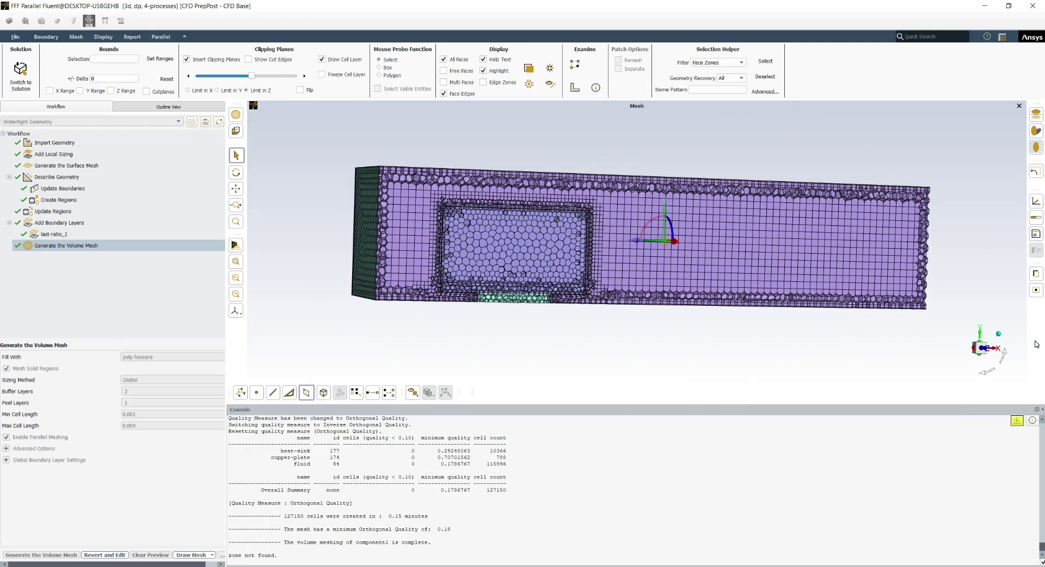
scroll(419, 334, up, 10)
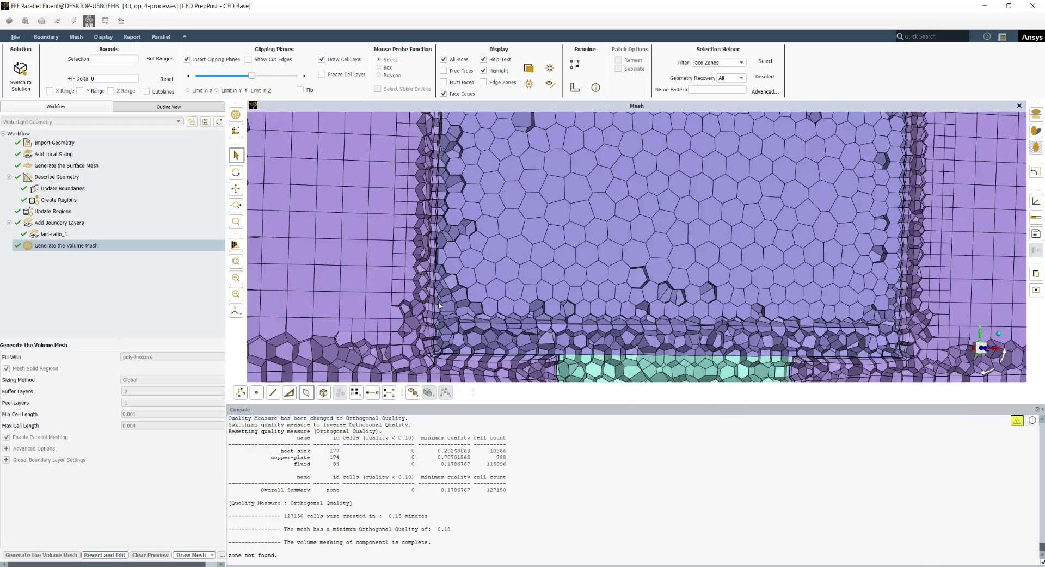
scroll(419, 333, down, 8)
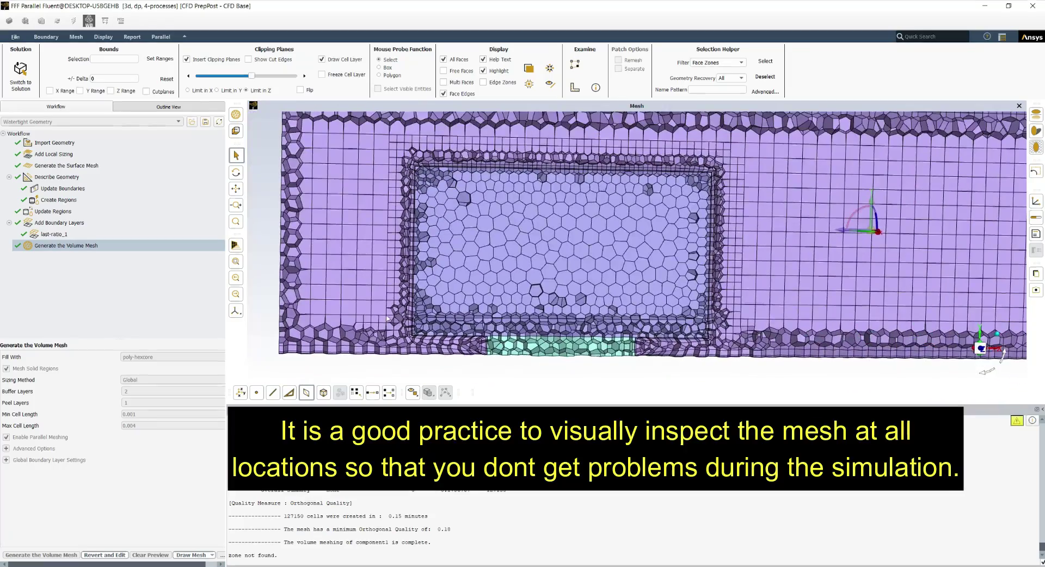
scroll(421, 191, up, 8)
scroll(421, 191, down, 6)
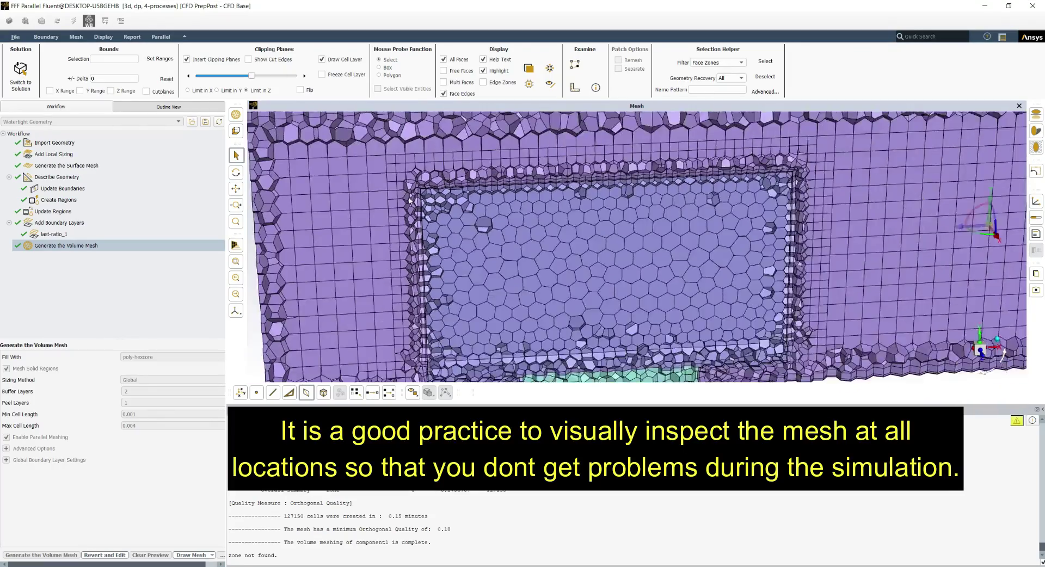
drag(420, 191, 434, 219)
Limit the clipping plane in Y and inspect the cells and boundary layers between the heat sink fins
click(217, 91)
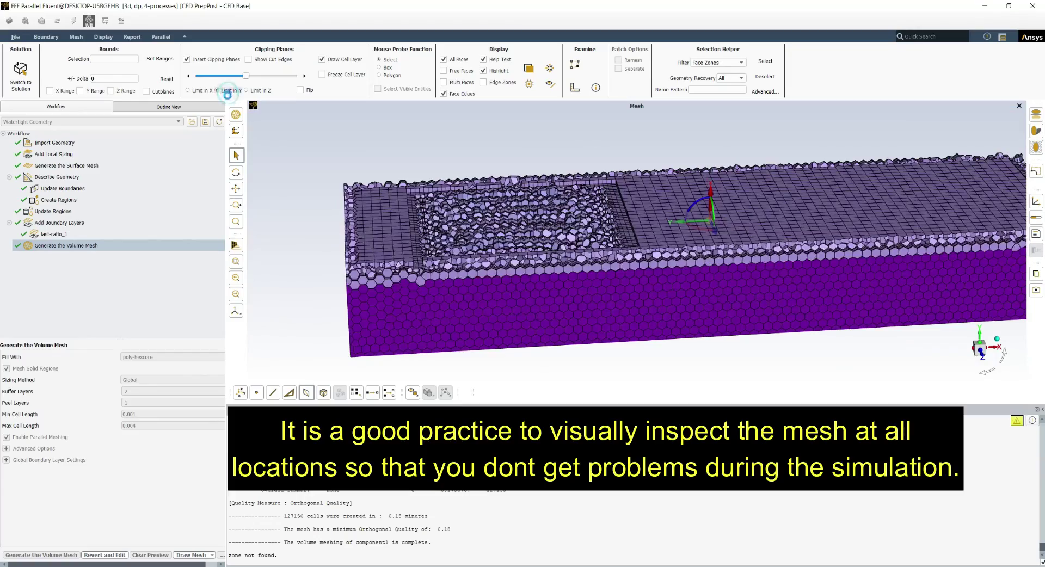
scroll(426, 274, up, 5)
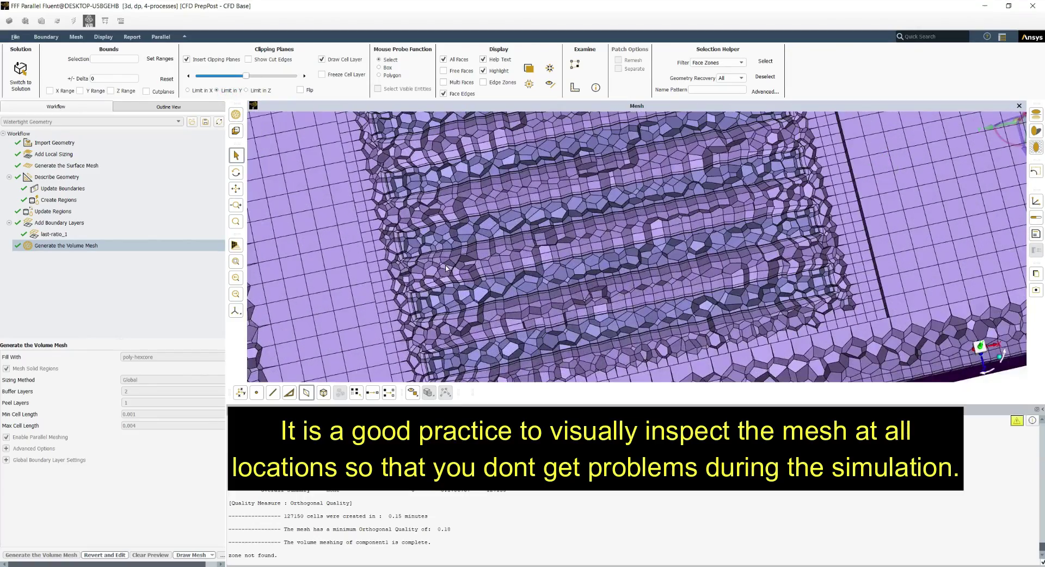
scroll(416, 284, up, 2)
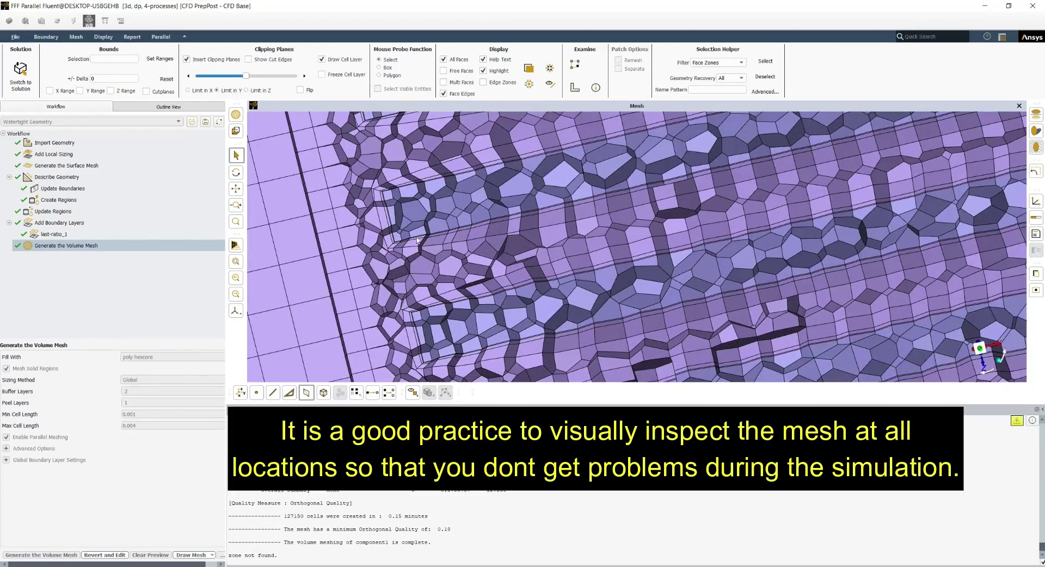
scroll(599, 281, down, 7)
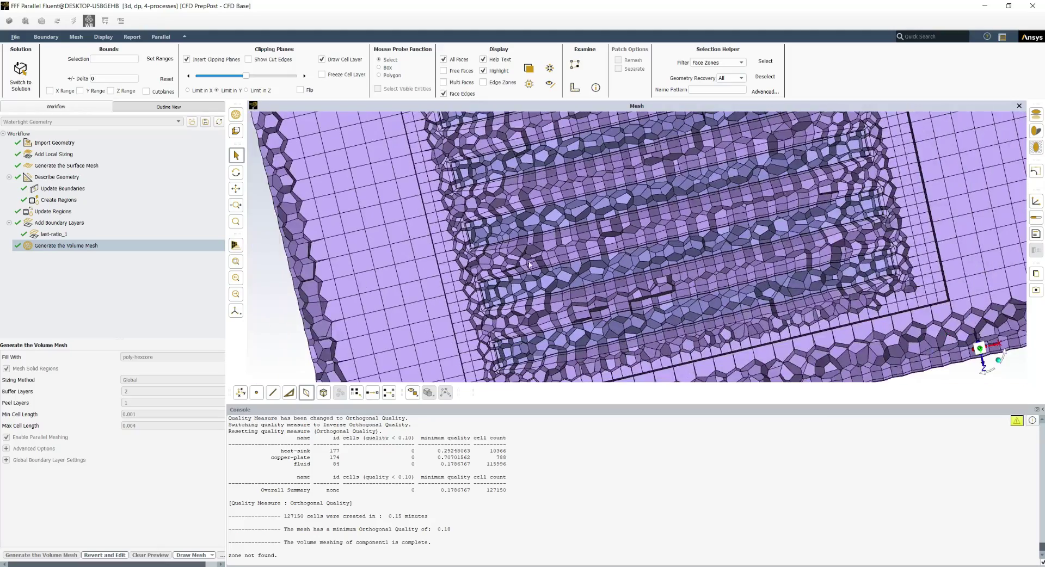
scroll(532, 200, down, 3)
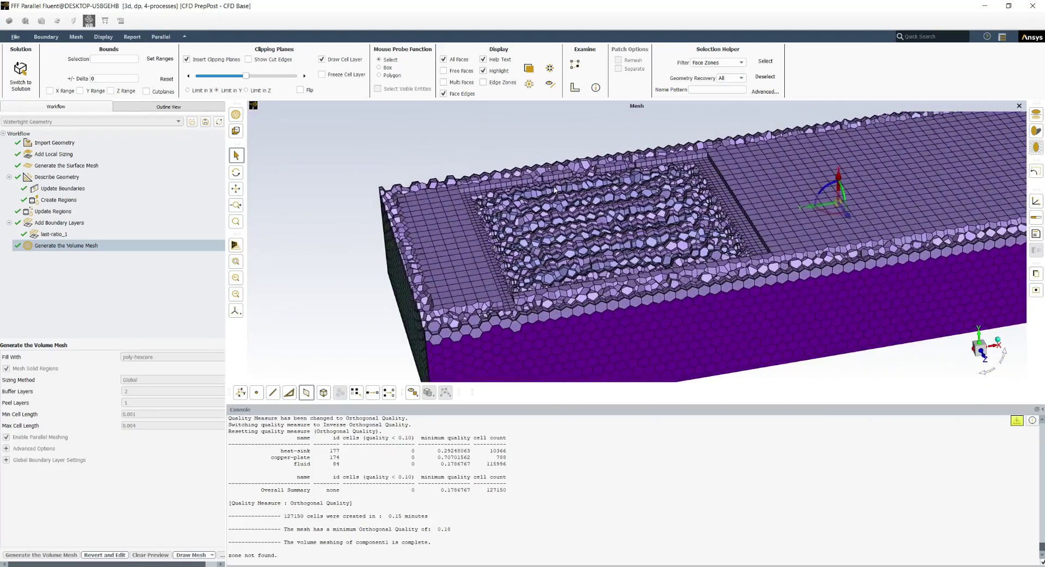
Turn off the cell layer and clipping planes to display the complete enclosure mesh, and view its underside and outer walls
click(340, 60)
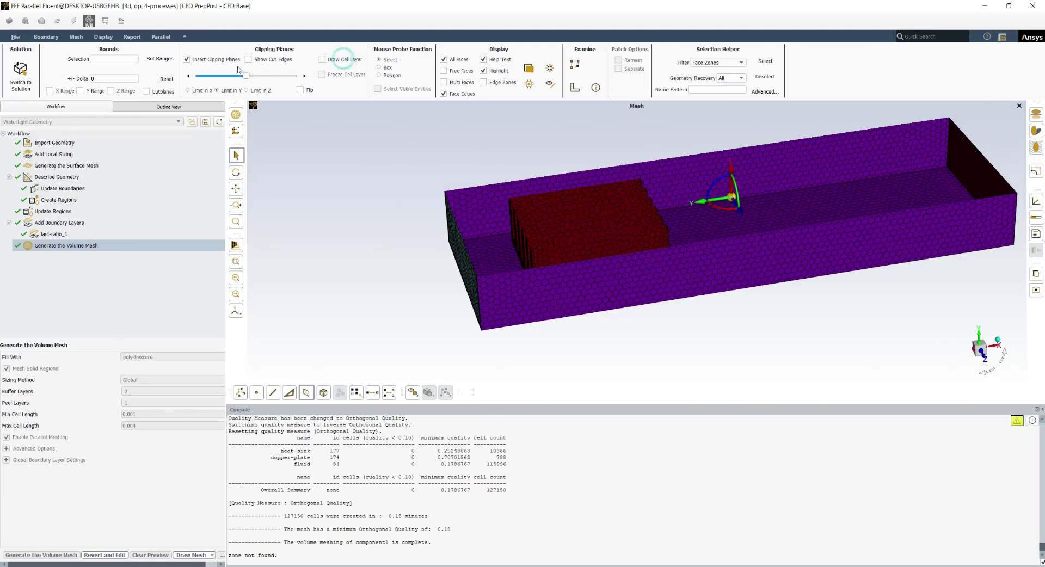
click(216, 59)
drag(384, 222, 485, 184)
scroll(545, 225, up, 3)
scroll(517, 220, down, 3)
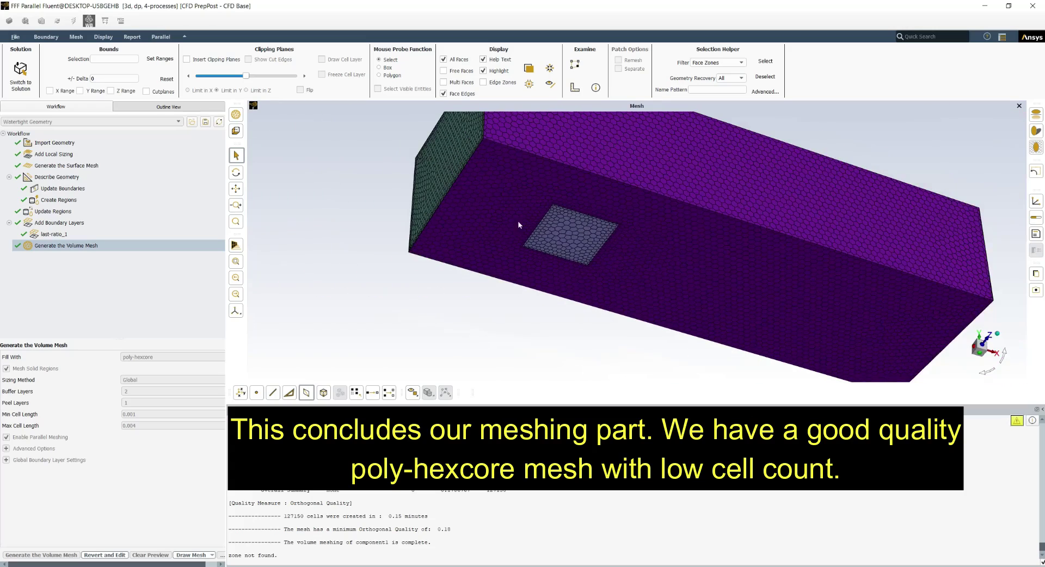
drag(507, 266, 505, 316)
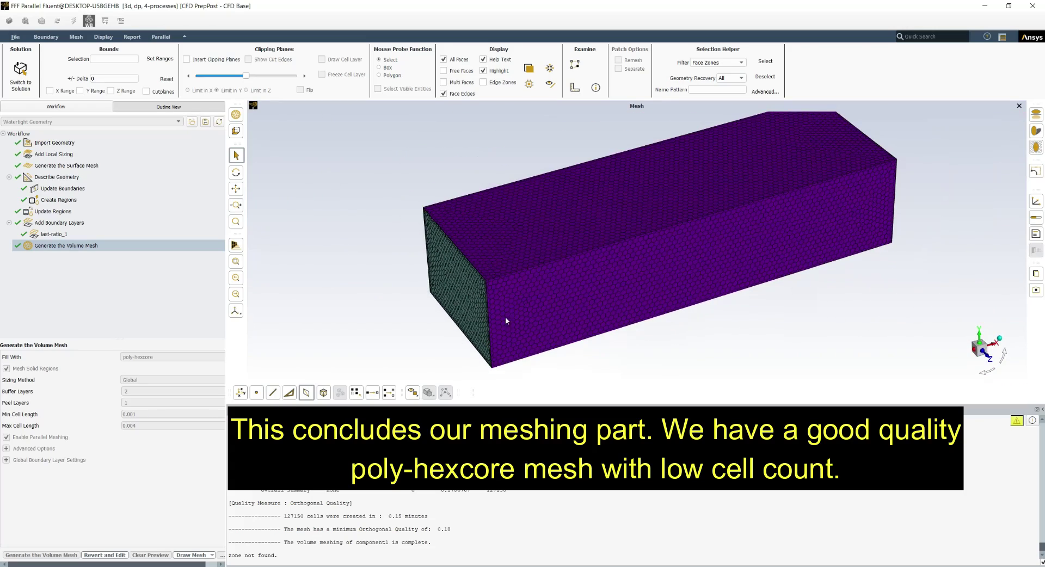
drag(412, 300, 437, 262)
right_click(405, 260)
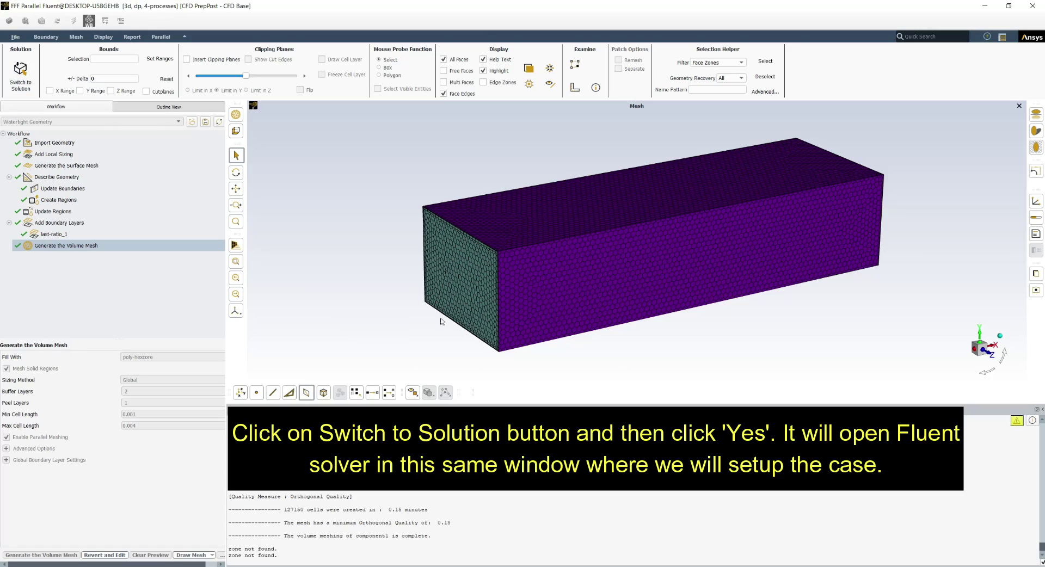
Switch from meshing mode to solution mode
click(21, 74)
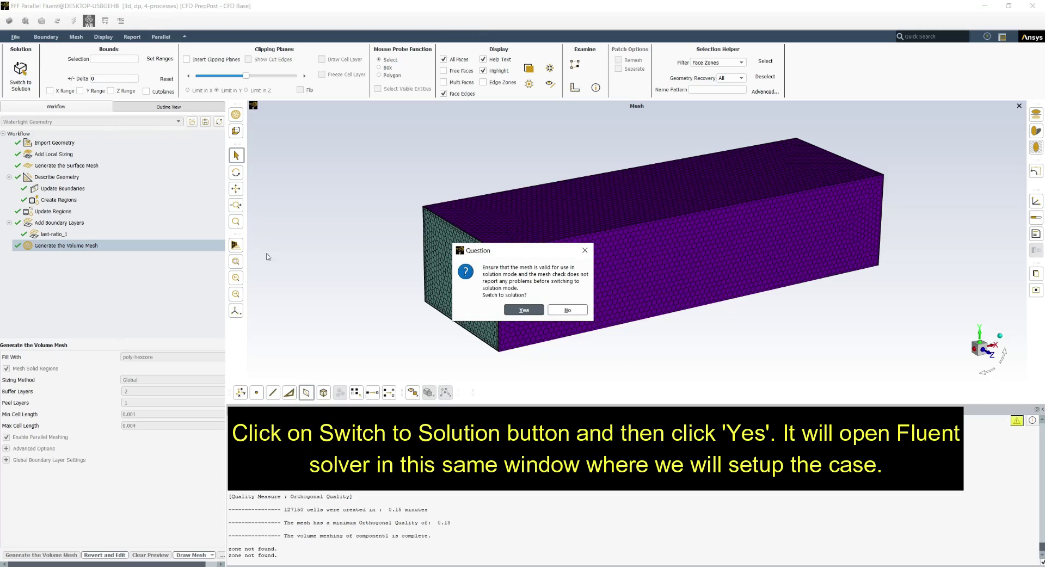